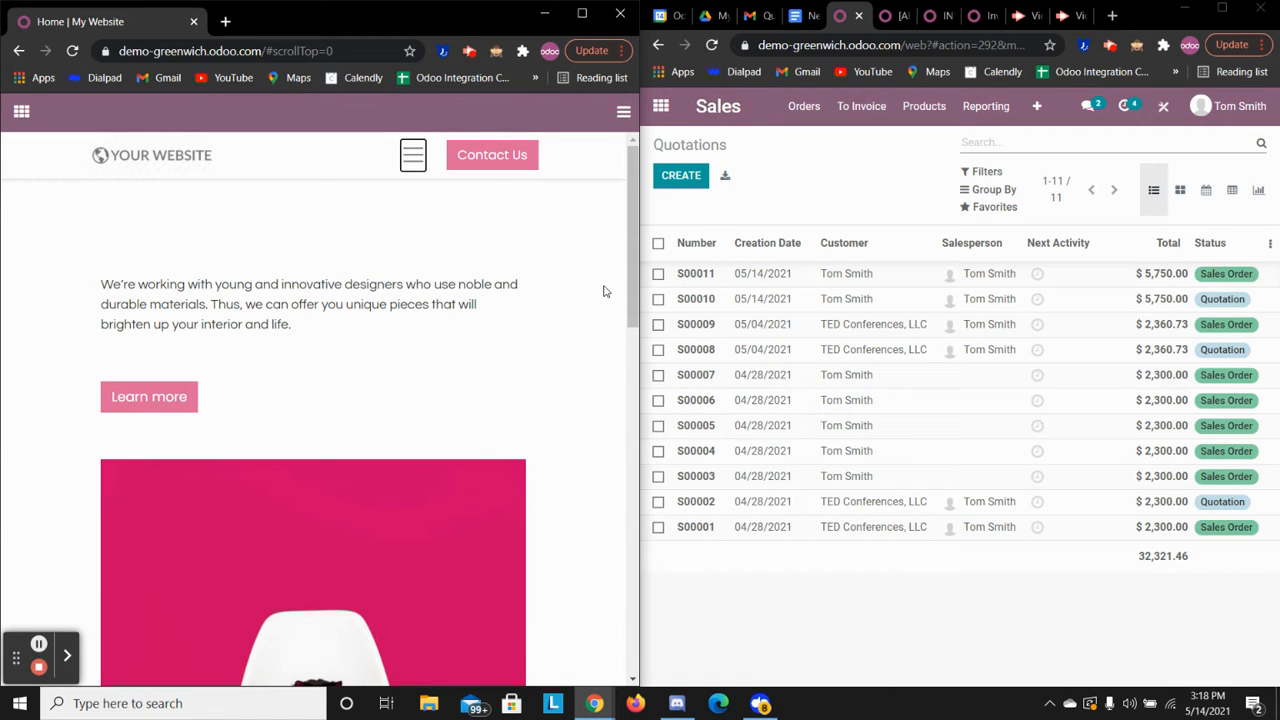
pyautogui.click(583, 13)
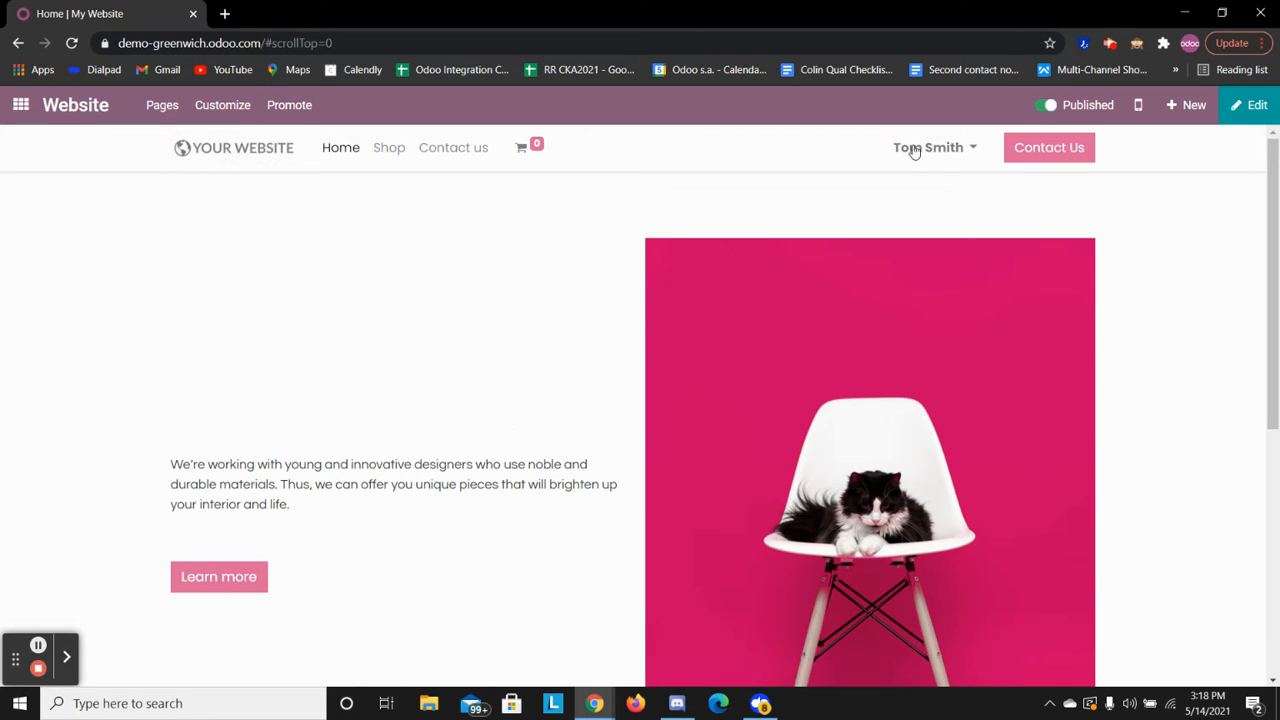
pyautogui.click(1222, 12)
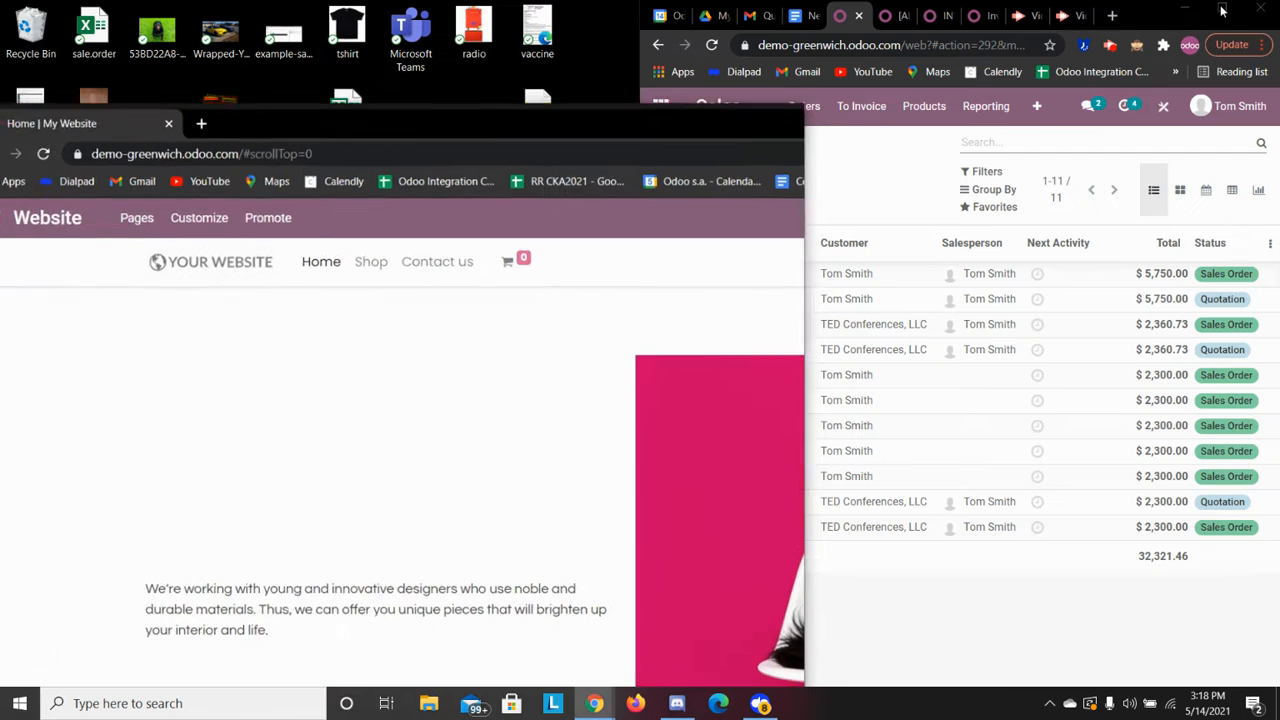
pyautogui.moveTo(411, 137); pyautogui.dragTo(1, 2)
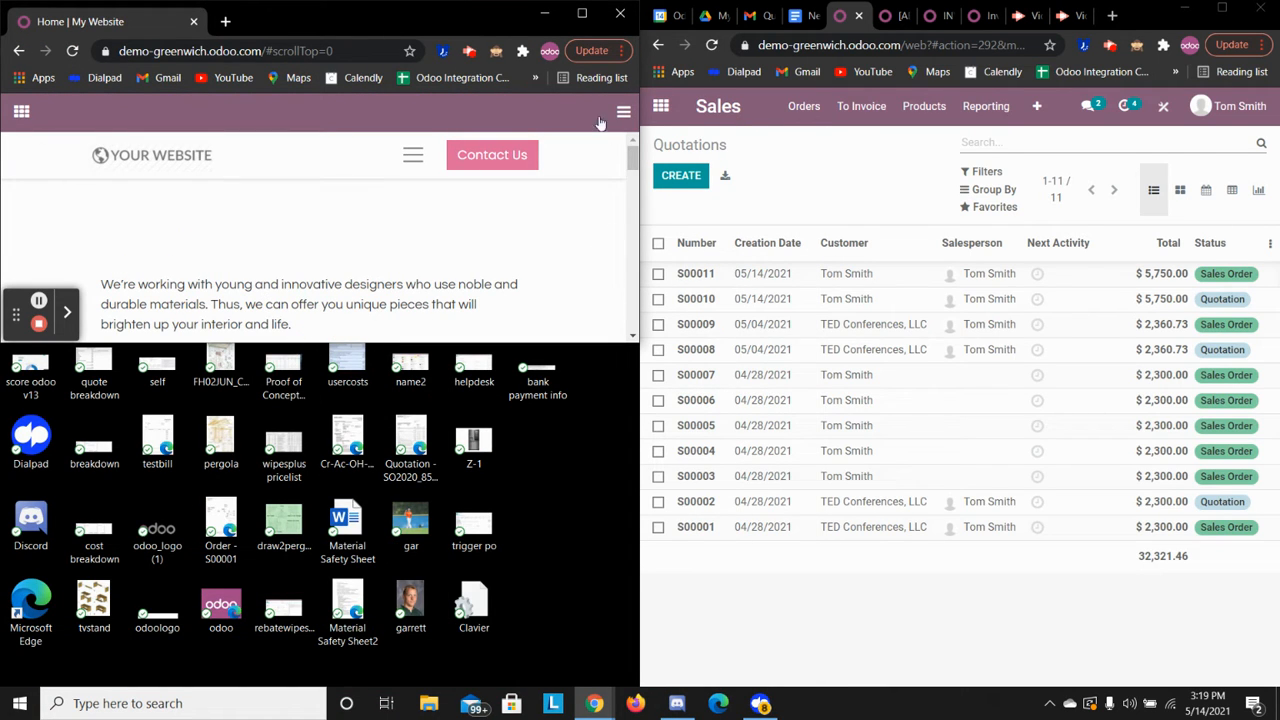
pyautogui.moveTo(489, 16); pyautogui.dragTo(510, 55)
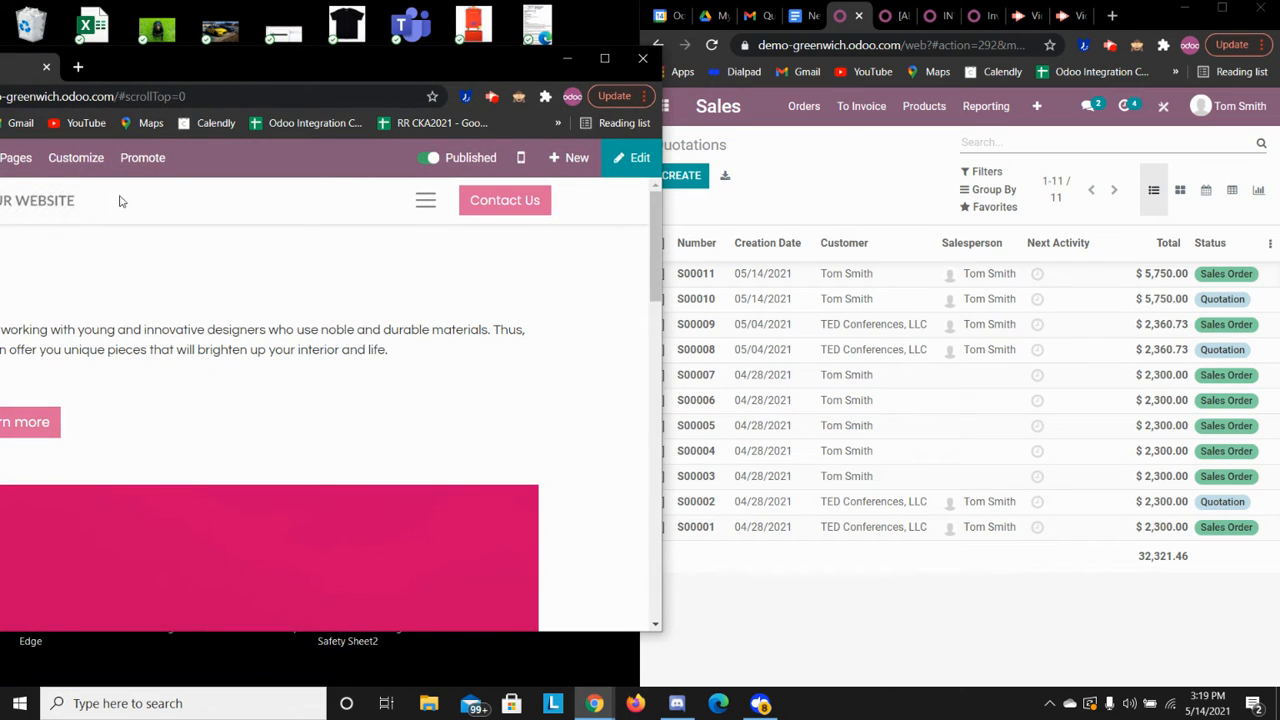
# Open the website's Shop page, display the products as a list, and browse through them.
pyautogui.click(425, 200)
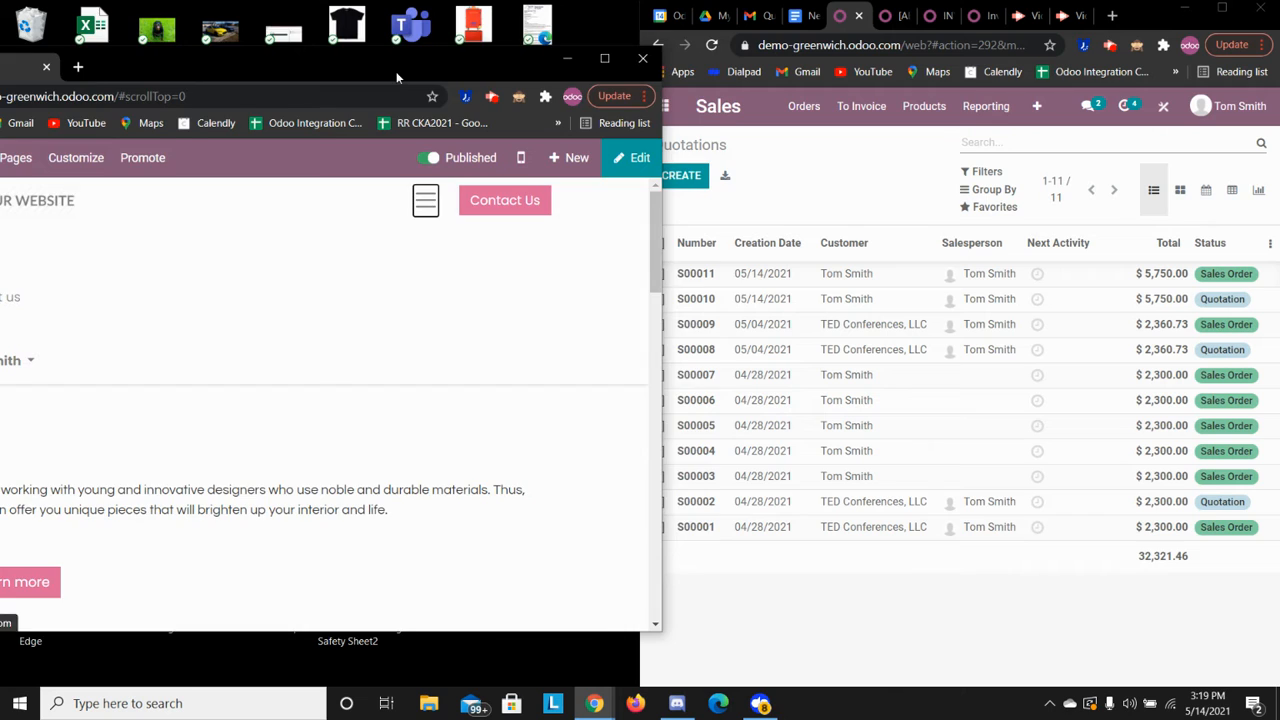
pyautogui.moveTo(396, 71); pyautogui.dragTo(454, 67)
pyautogui.click(70, 243)
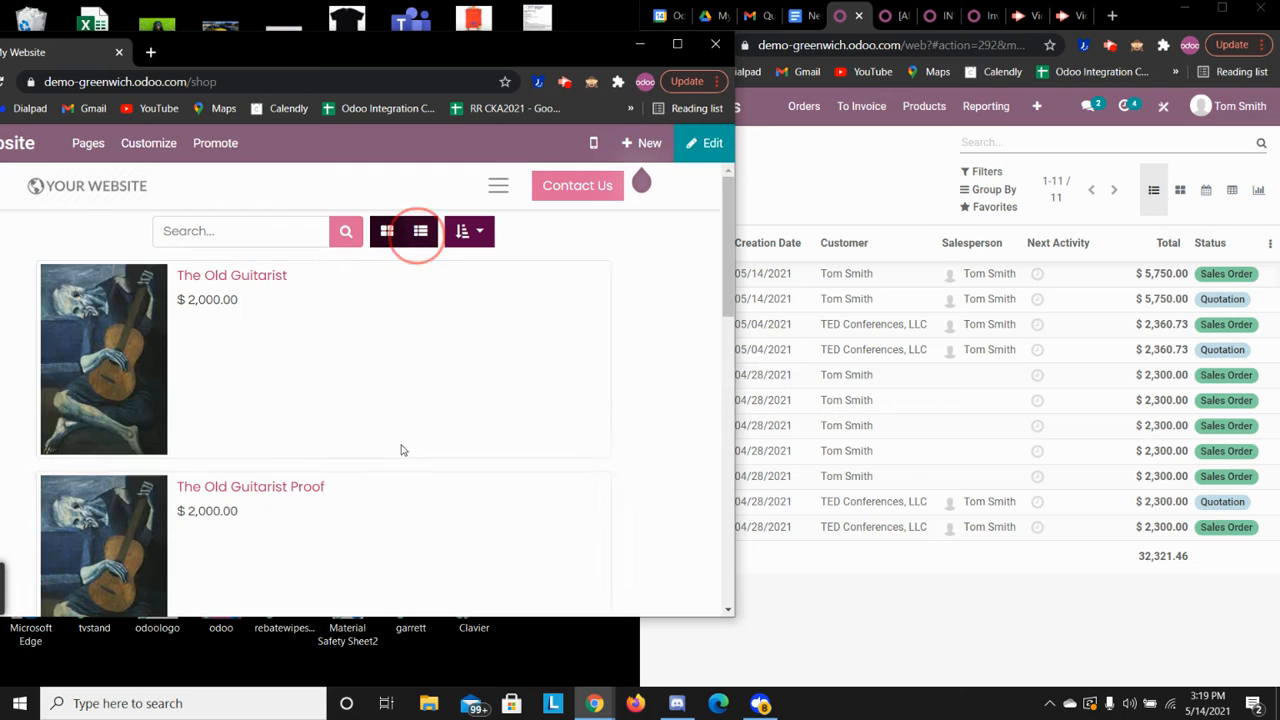
pyautogui.scroll(-8, 437, 457)
pyautogui.scroll(4, 429, 437)
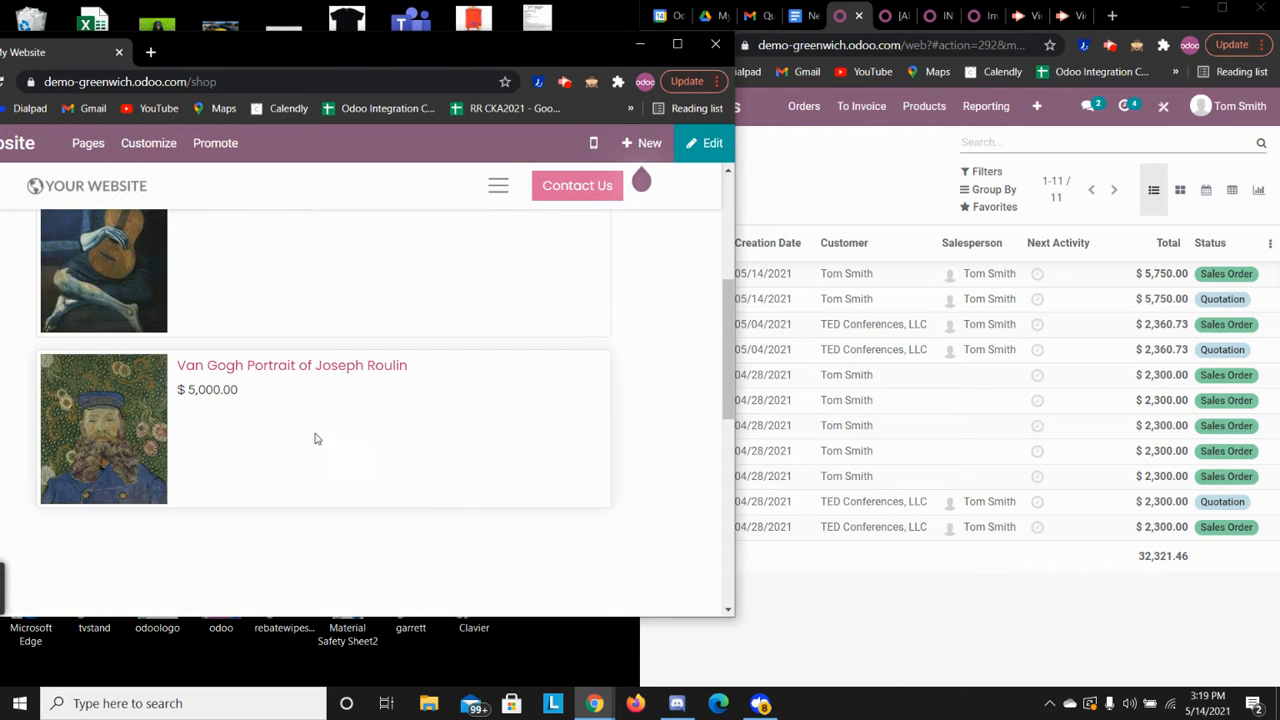
pyautogui.scroll(5, 383, 323)
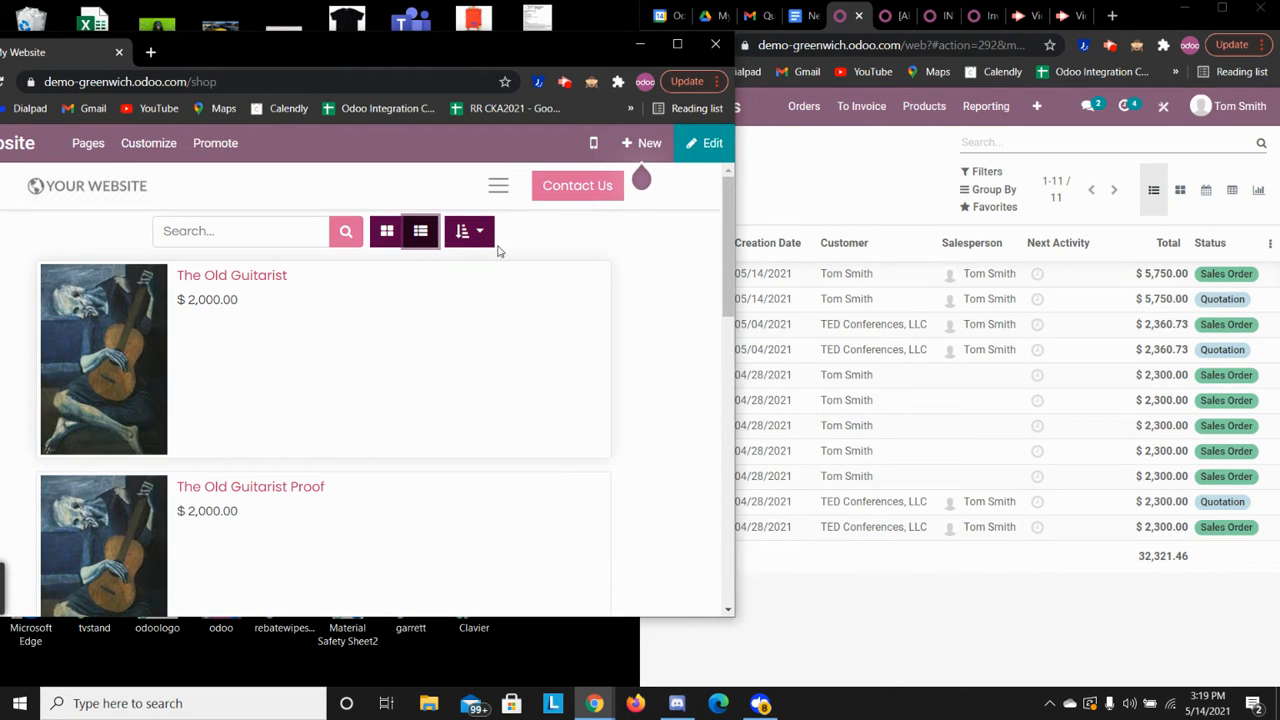
pyautogui.click(466, 233)
pyautogui.click(574, 240)
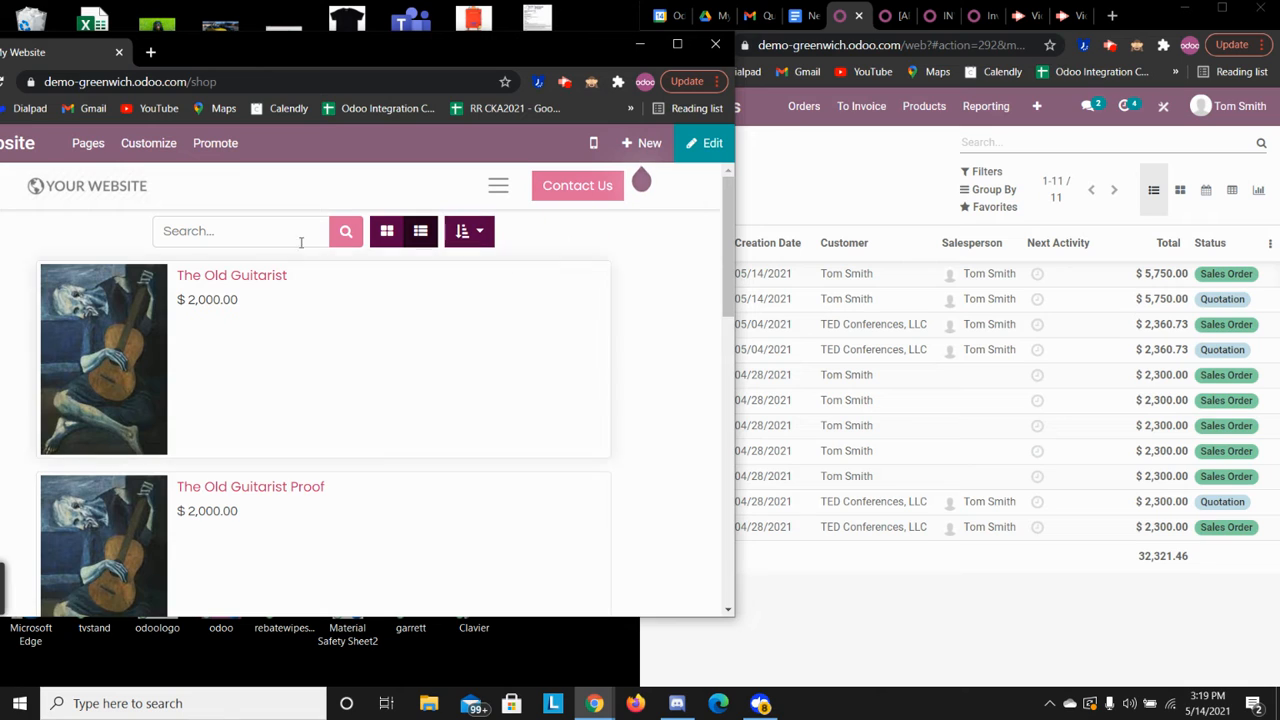
pyautogui.click(143, 145)
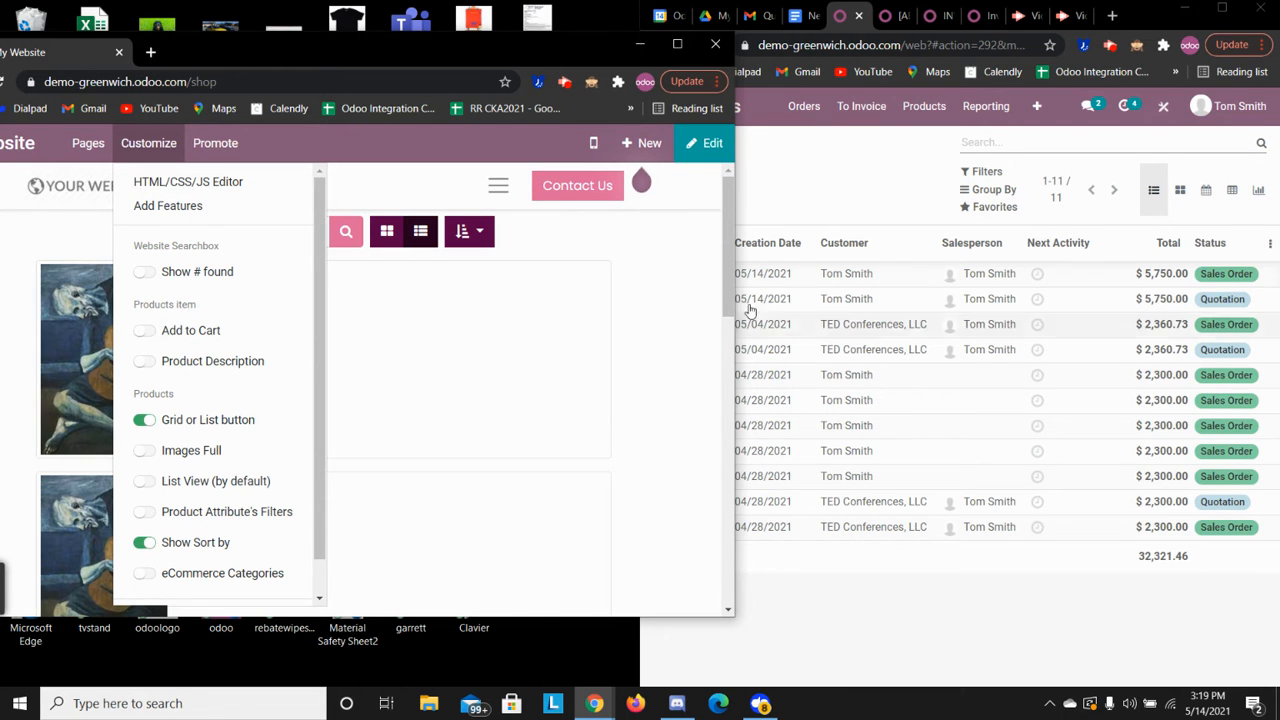
pyautogui.click(629, 303)
# Add one Van Gogh Portrait of Joseph Roulin to the cart and proceed to checkout.
pyautogui.scroll(-3, 300, 470)
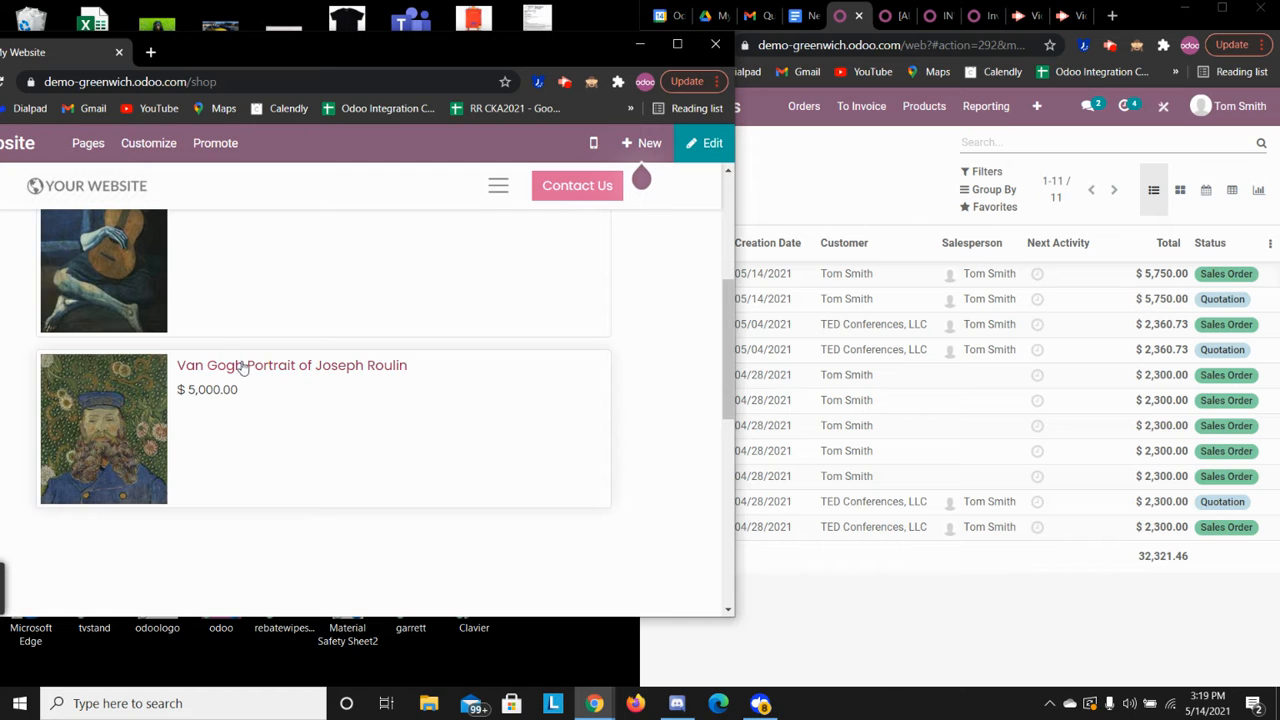
pyautogui.click(229, 475)
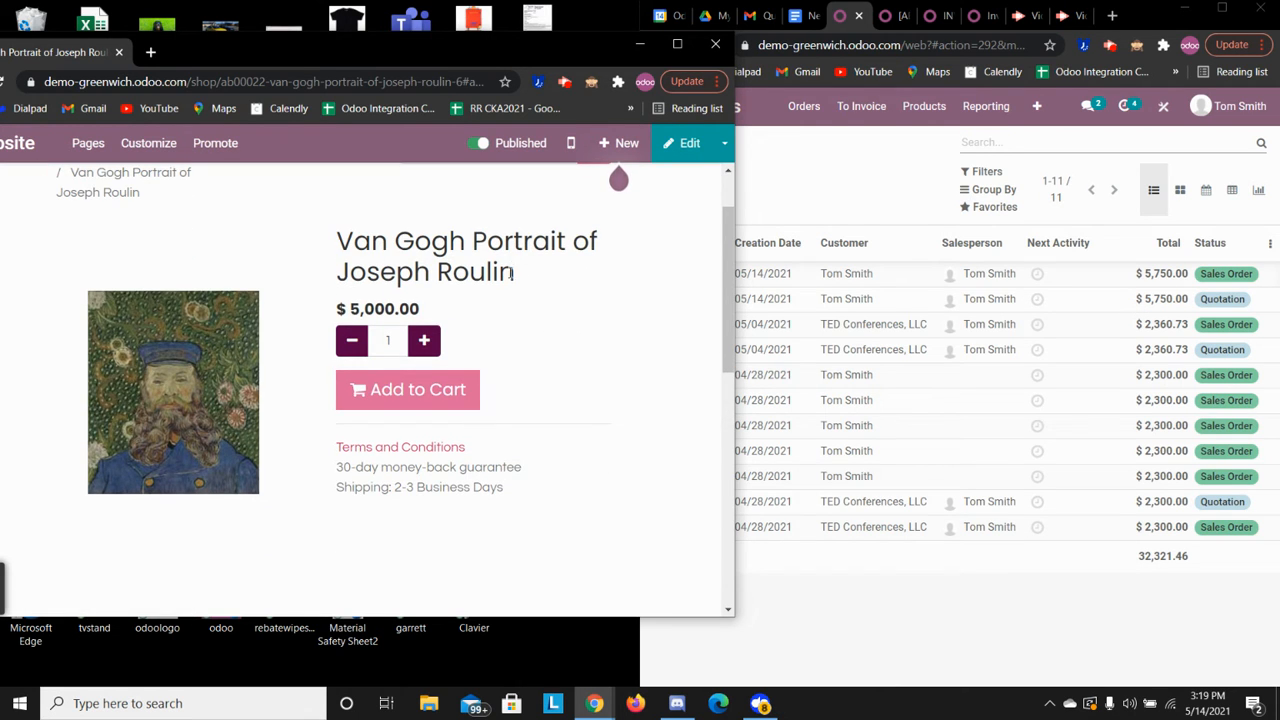
pyautogui.click(416, 393)
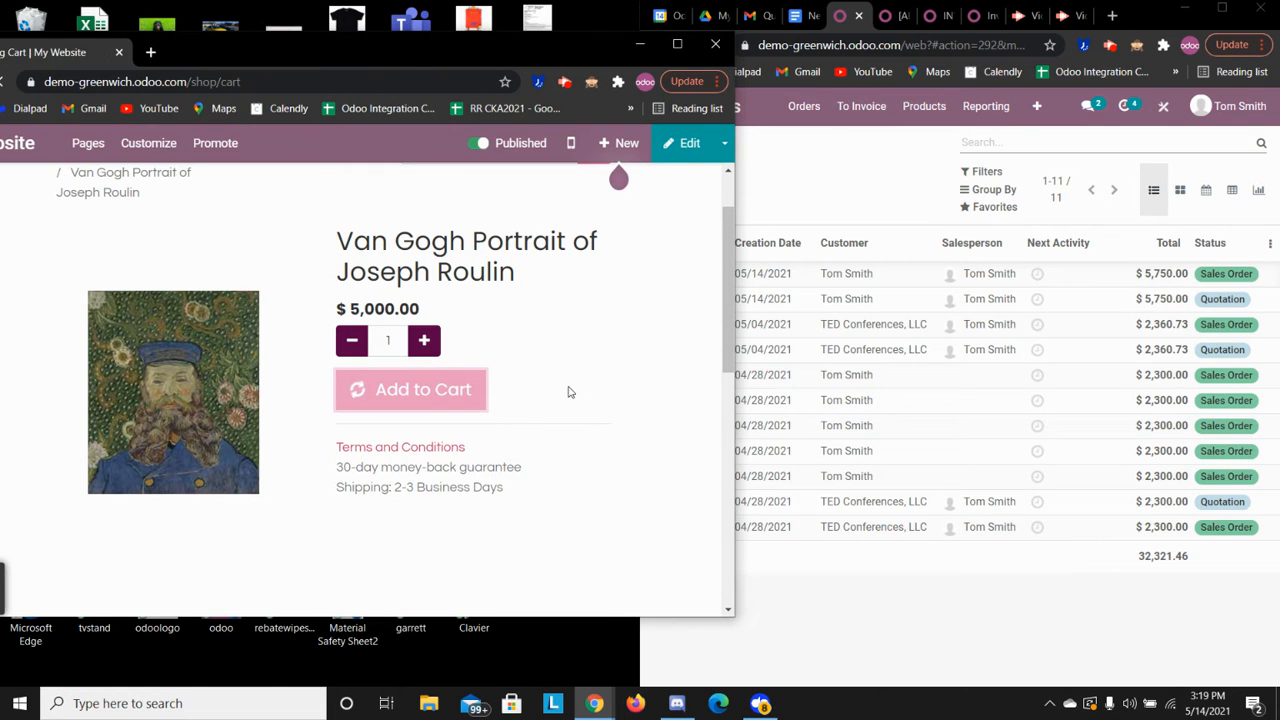
pyautogui.scroll(-3, 479, 430)
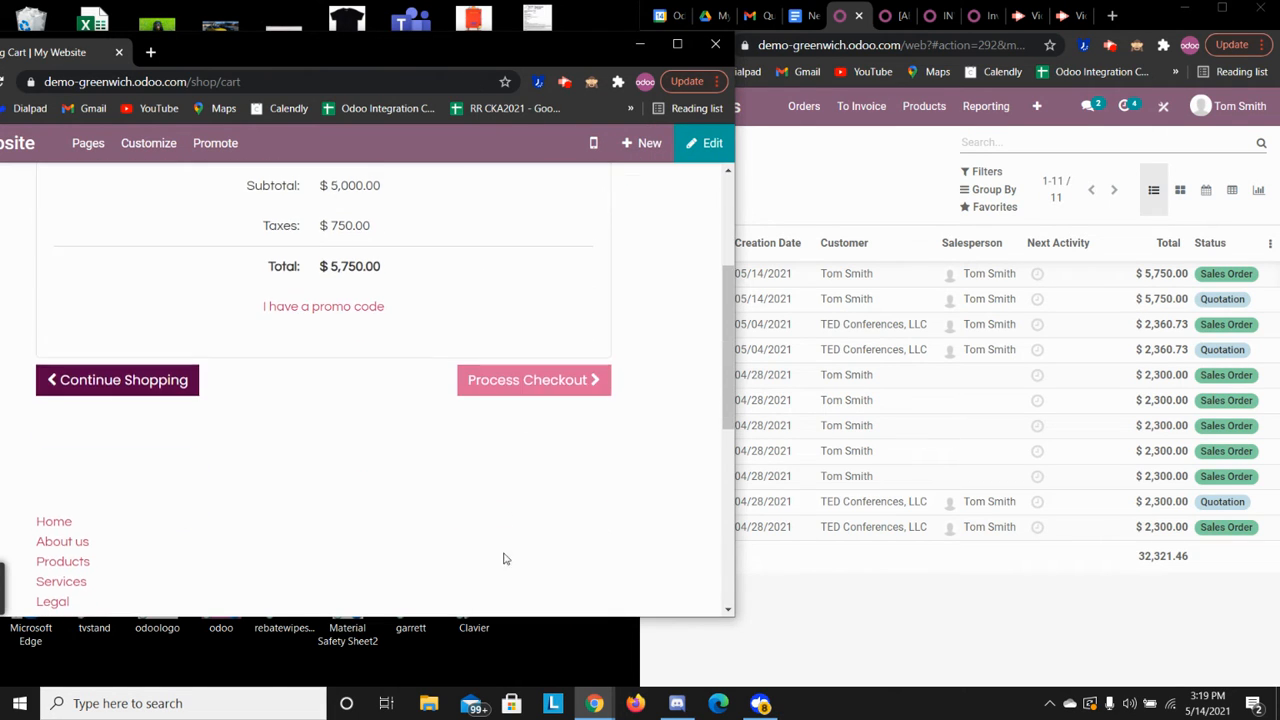
pyautogui.click(543, 380)
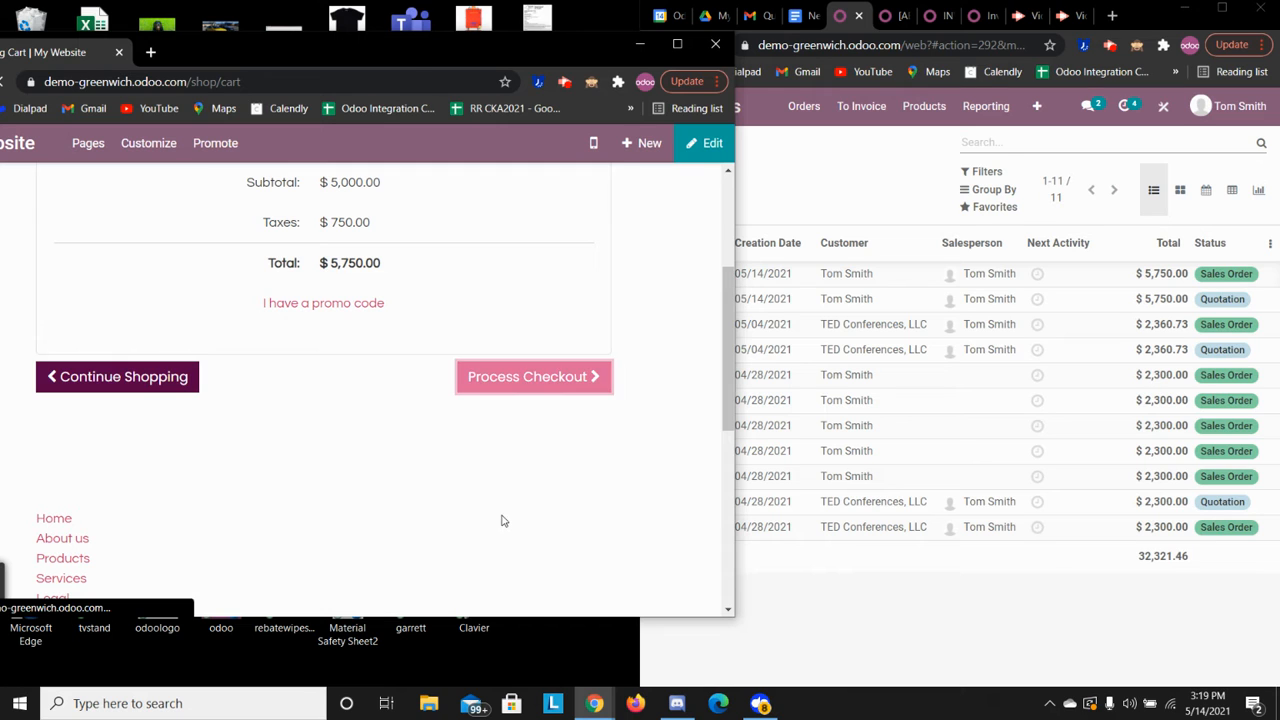
# Choose the customer's saved card as the payment method and pay for the order.
pyautogui.scroll(-1, 335, 471)
pyautogui.scroll(-1, 335, 471)
pyautogui.scroll(1, 213, 311)
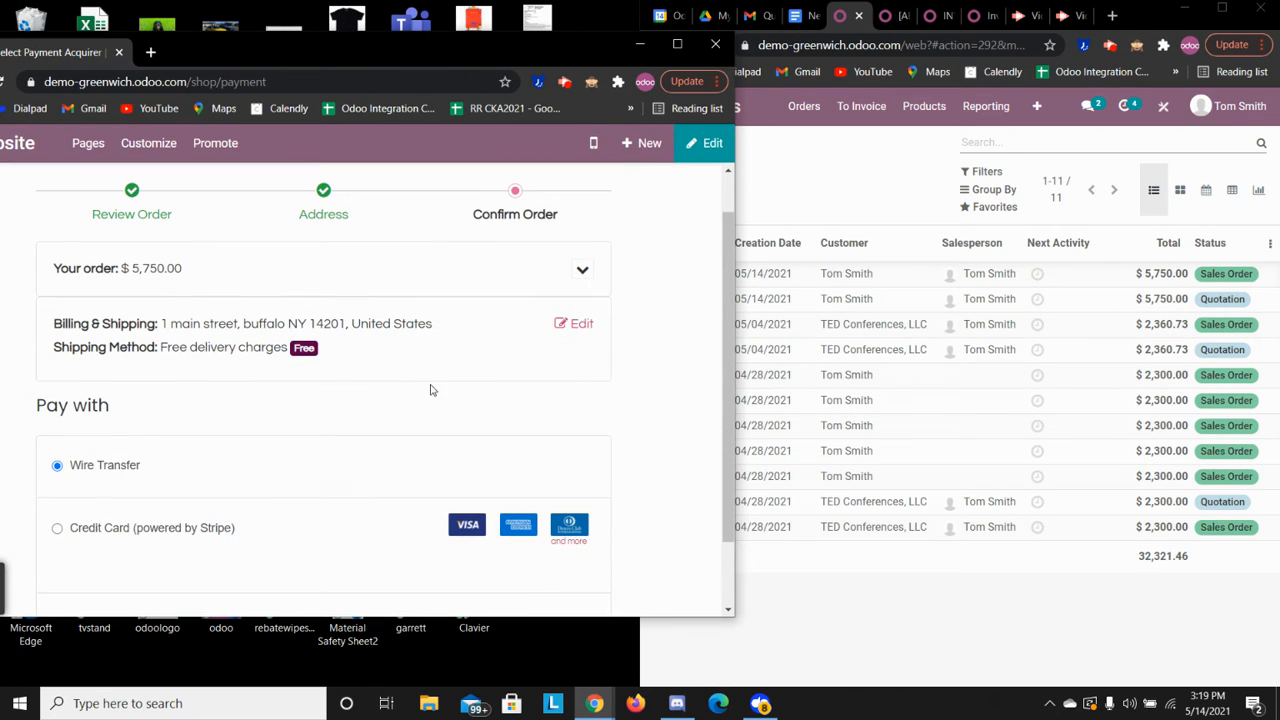
pyautogui.scroll(-1, 431, 390)
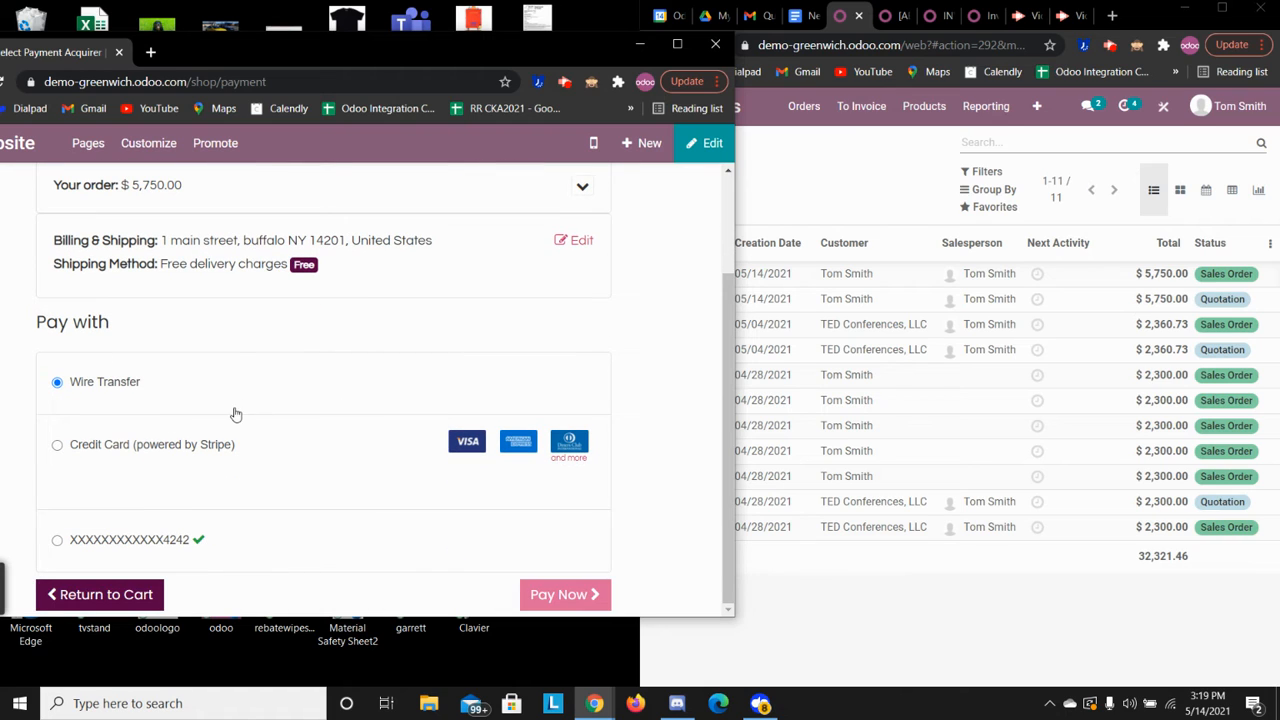
pyautogui.click(57, 540)
pyautogui.click(57, 445)
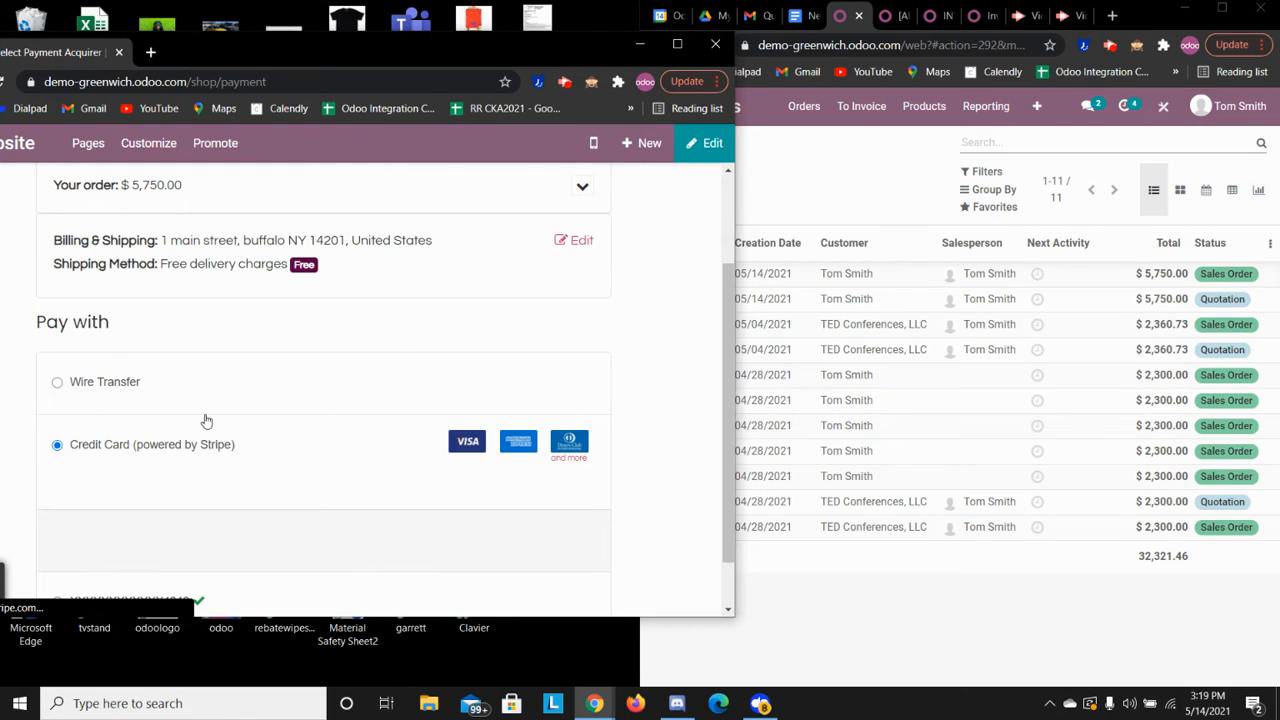
pyautogui.scroll(-1, 160, 420)
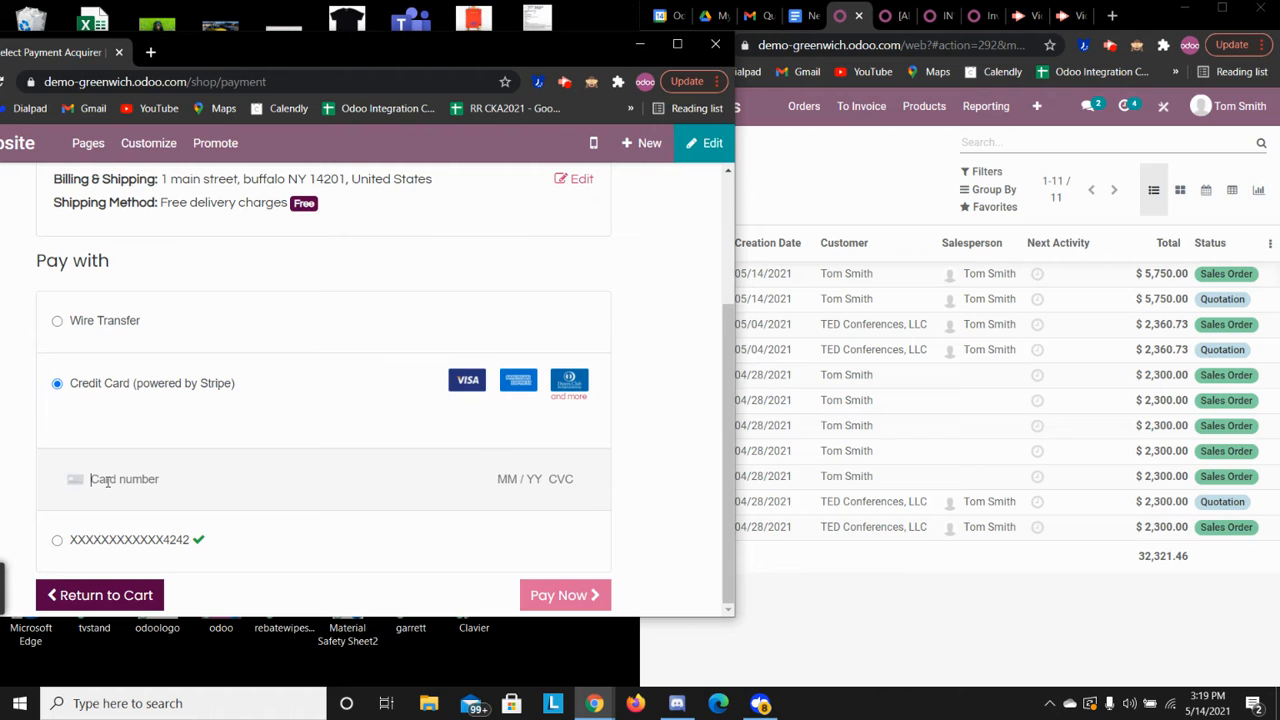
pyautogui.click(50, 541)
pyautogui.click(584, 595)
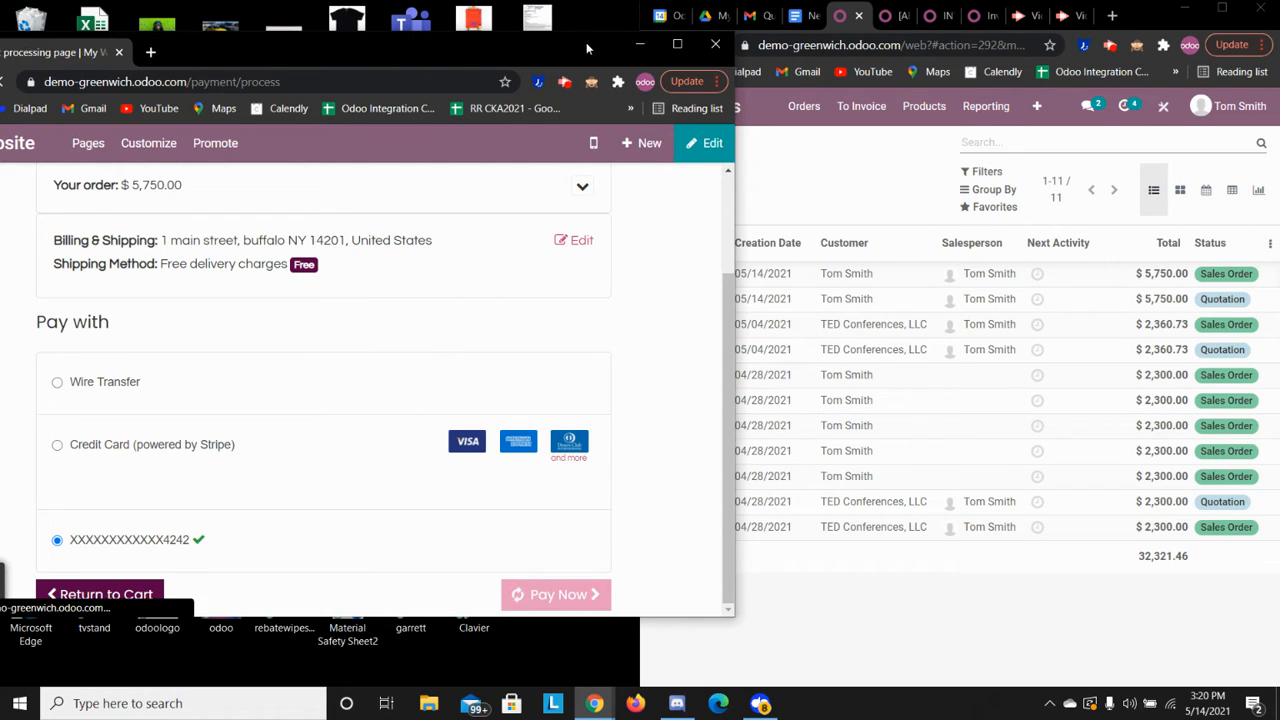
# Tile the shop window beside the Sales quotations list and review the order confirmation page.
pyautogui.moveTo(575, 57); pyautogui.dragTo(3, 3)
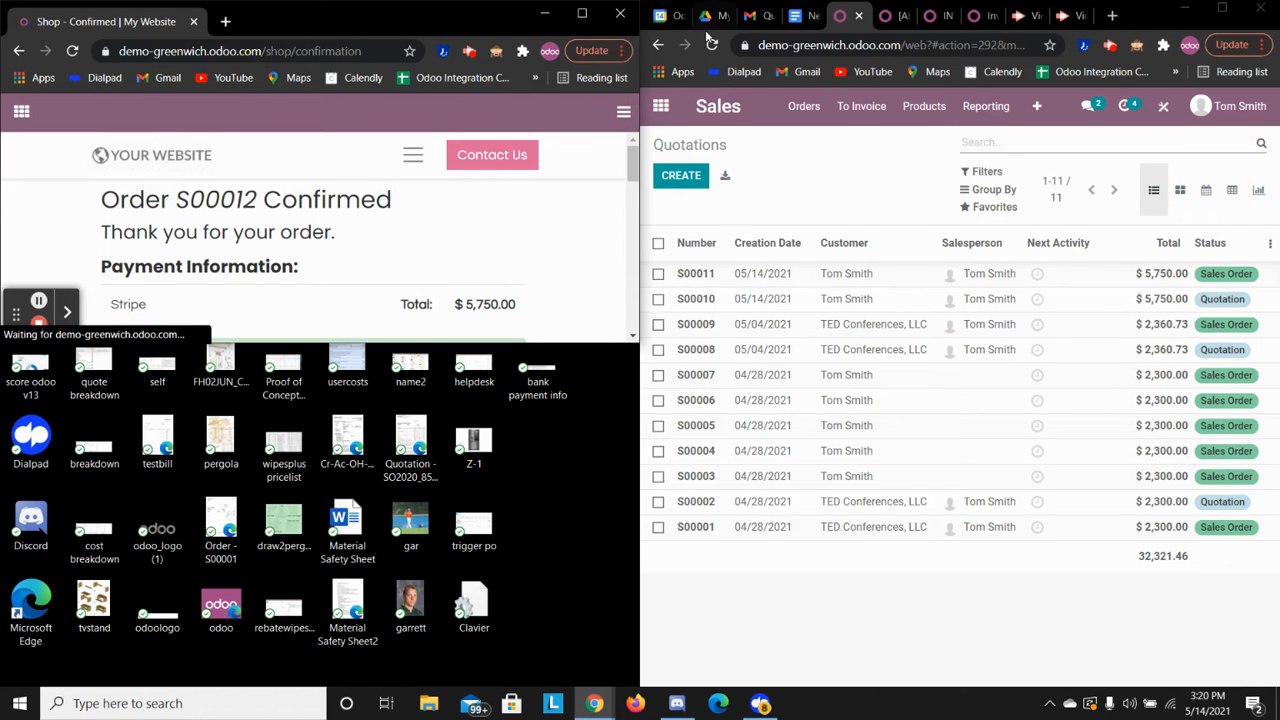
pyautogui.scroll(-2, 505, 268)
pyautogui.scroll(-1, 500, 241)
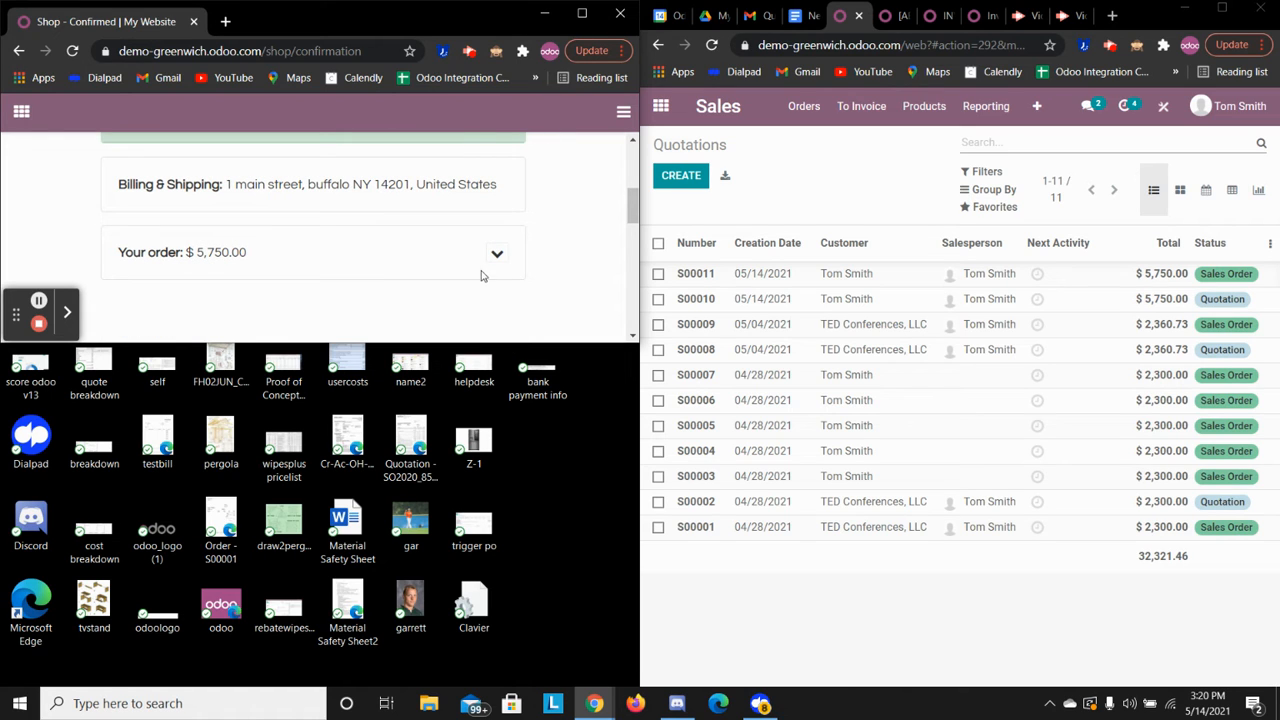
pyautogui.scroll(3, 360, 278)
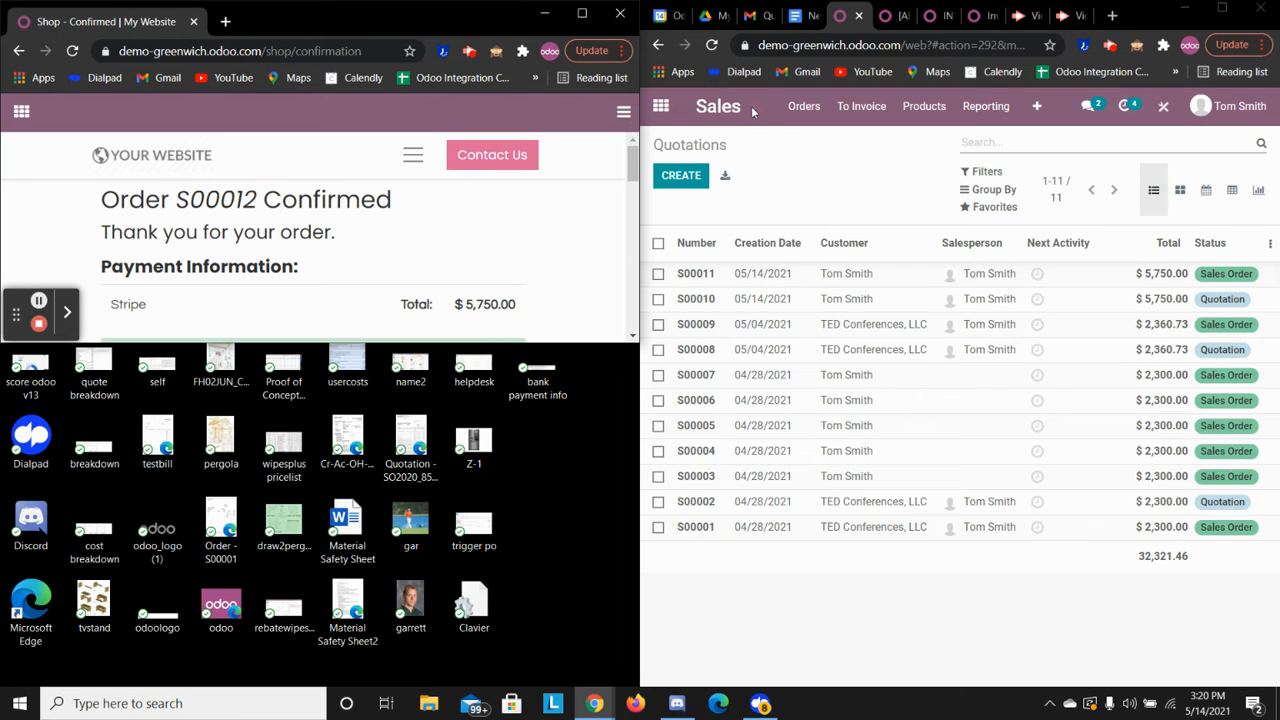
# Refresh the quotations list, remove its My Quotations filter, and dismiss the desktop notifications covering it.
pyautogui.click(712, 45)
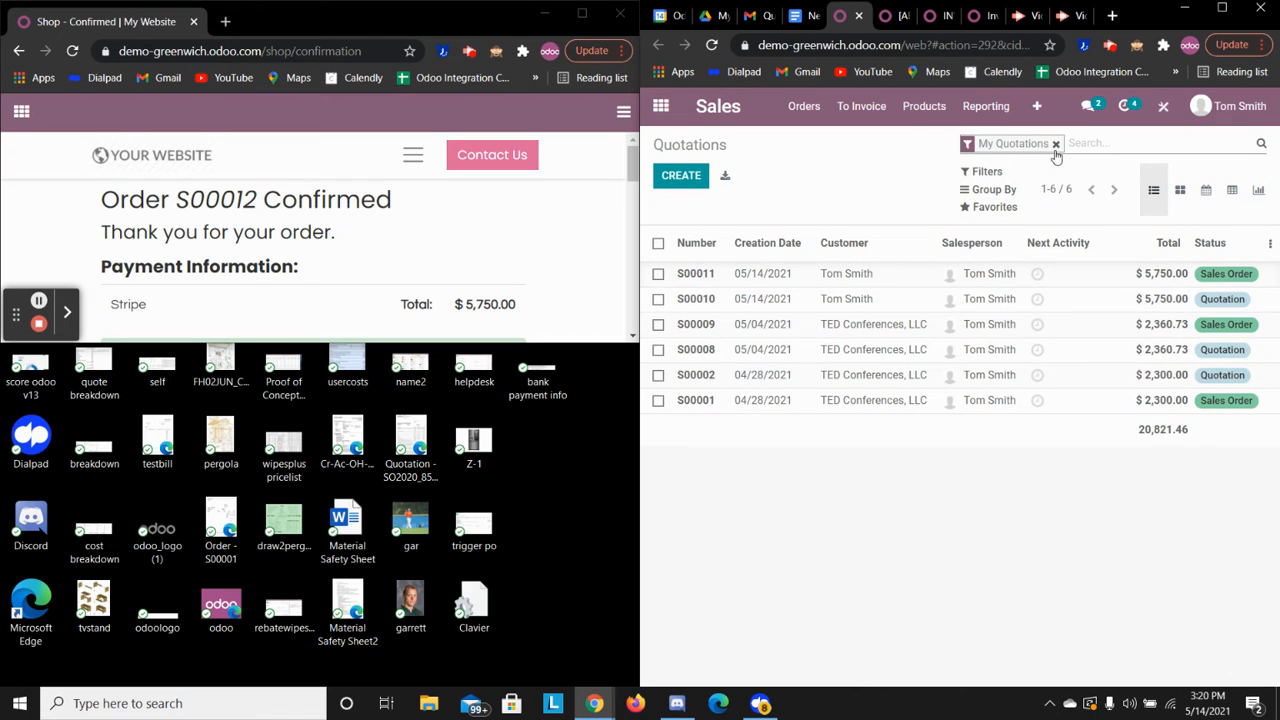
pyautogui.click(1055, 145)
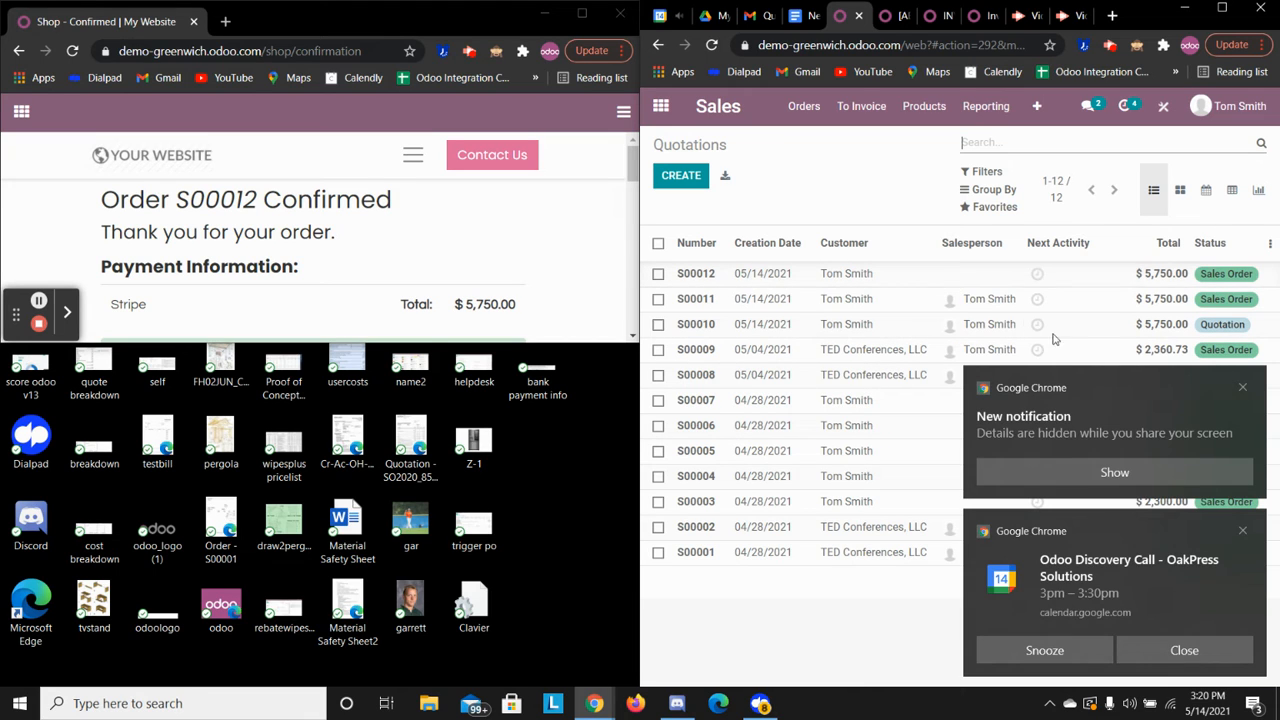
pyautogui.click(1243, 389)
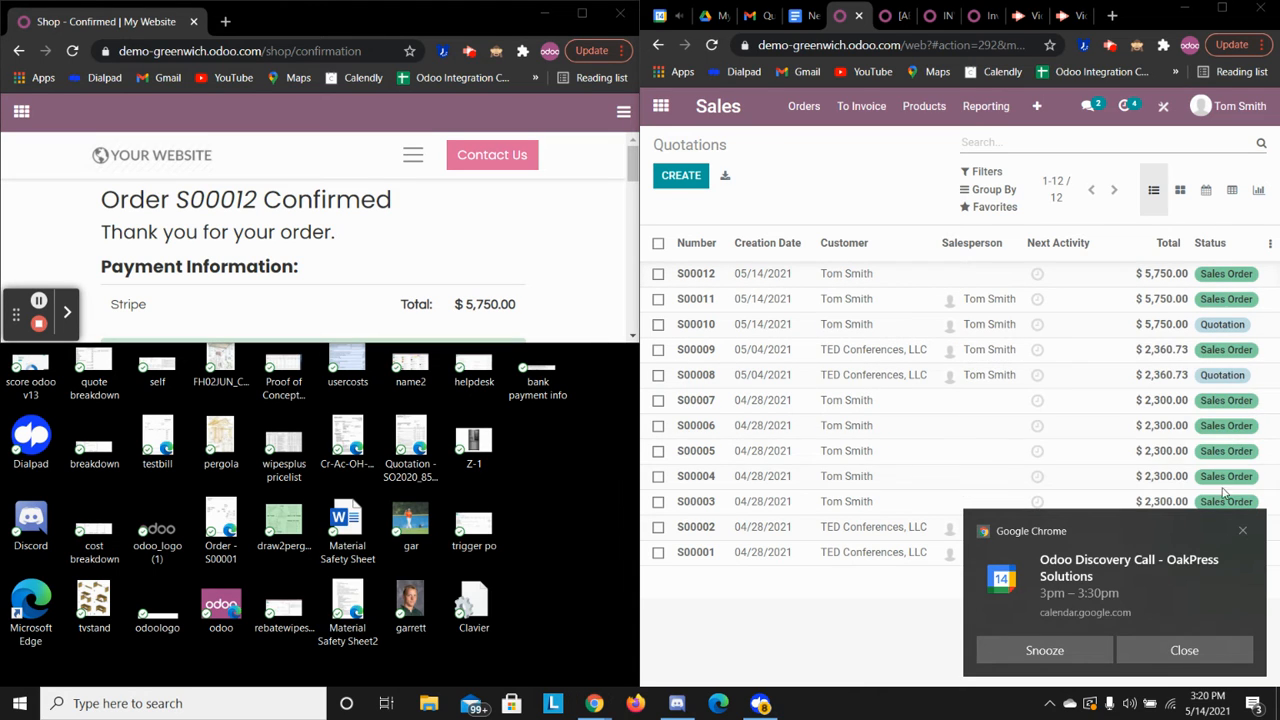
pyautogui.click(1240, 530)
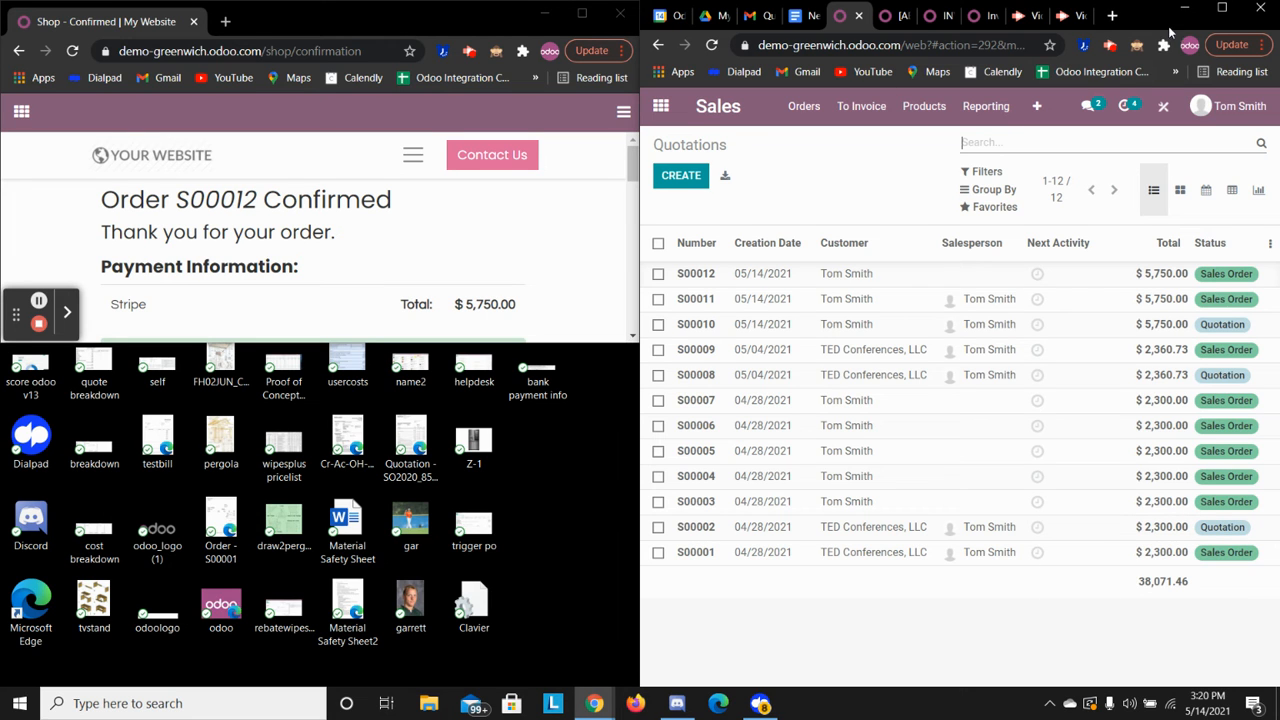
# Maximize the Sales window and add the Website column to the quotations list.
pyautogui.click(1224, 9)
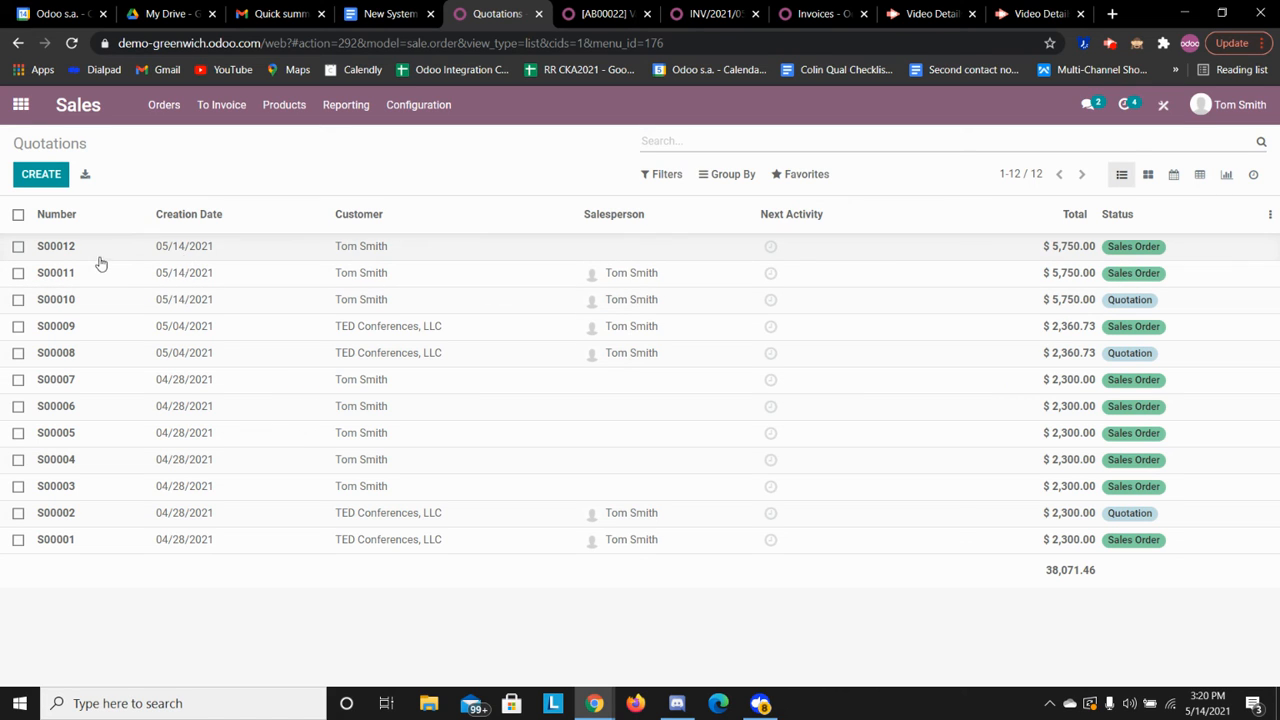
pyautogui.click(1267, 217)
pyautogui.click(1180, 301)
pyautogui.click(928, 612)
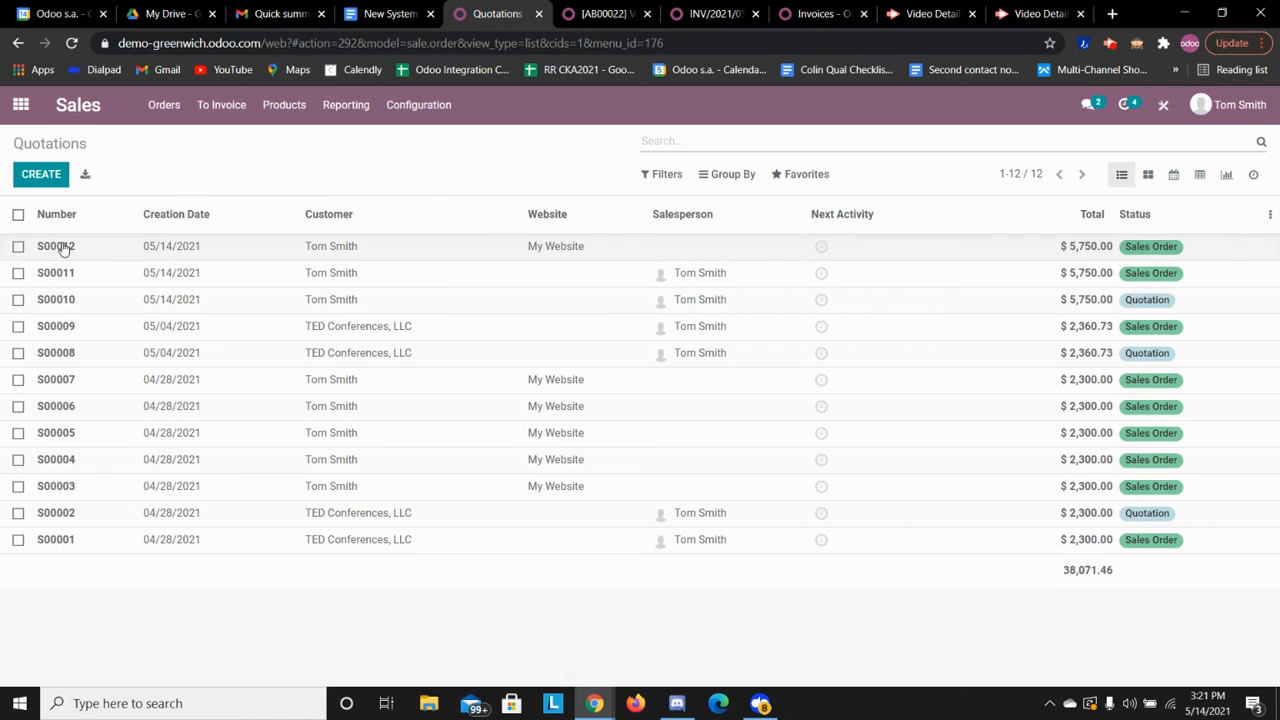
# Filter the quotations list to show only Sales Orders.
pyautogui.click(660, 175)
pyautogui.click(688, 253)
pyautogui.click(560, 171)
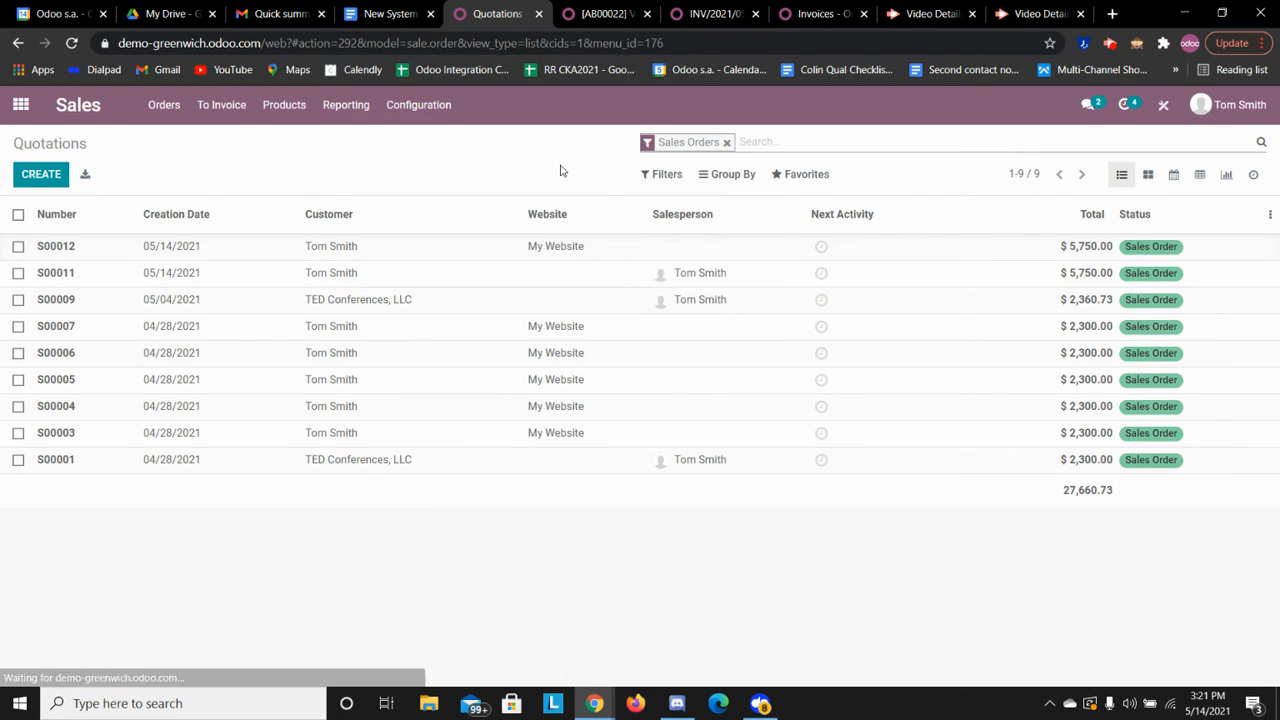
# Open the newest order placed through My Website and examine the payment and confirmation messages in its log.
pyautogui.click(271, 246)
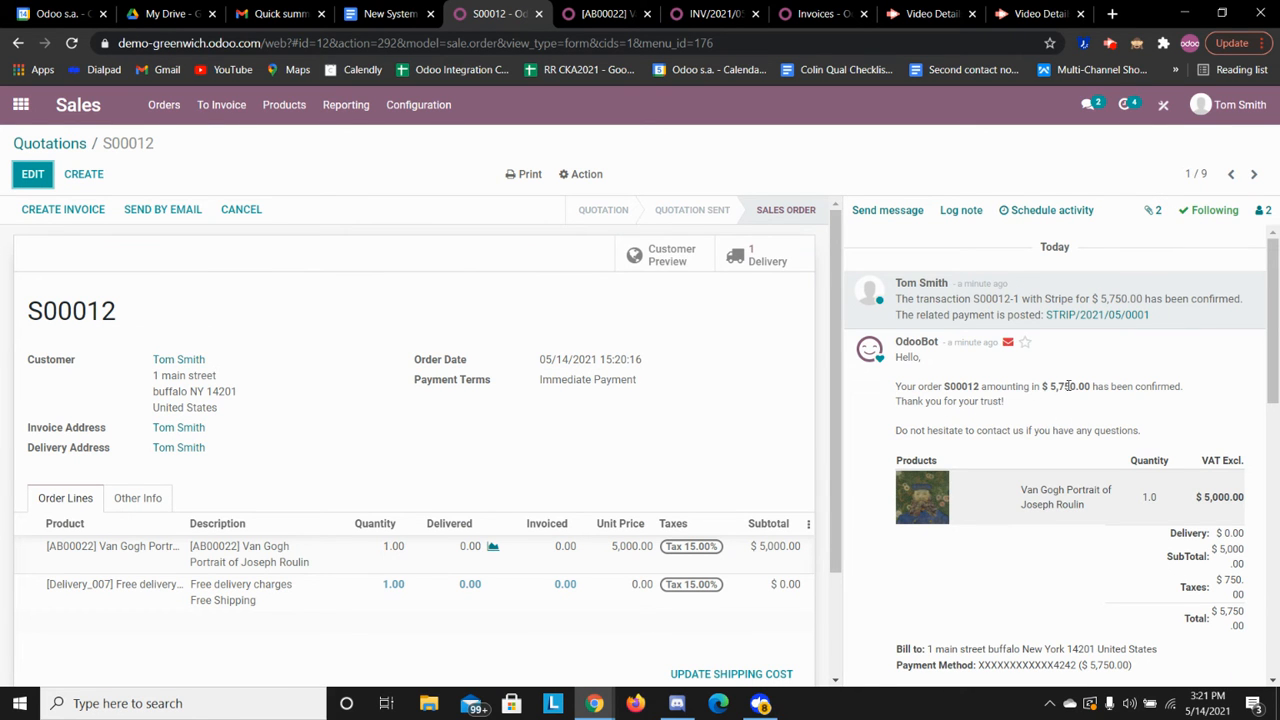
pyautogui.scroll(-1, 1043, 377)
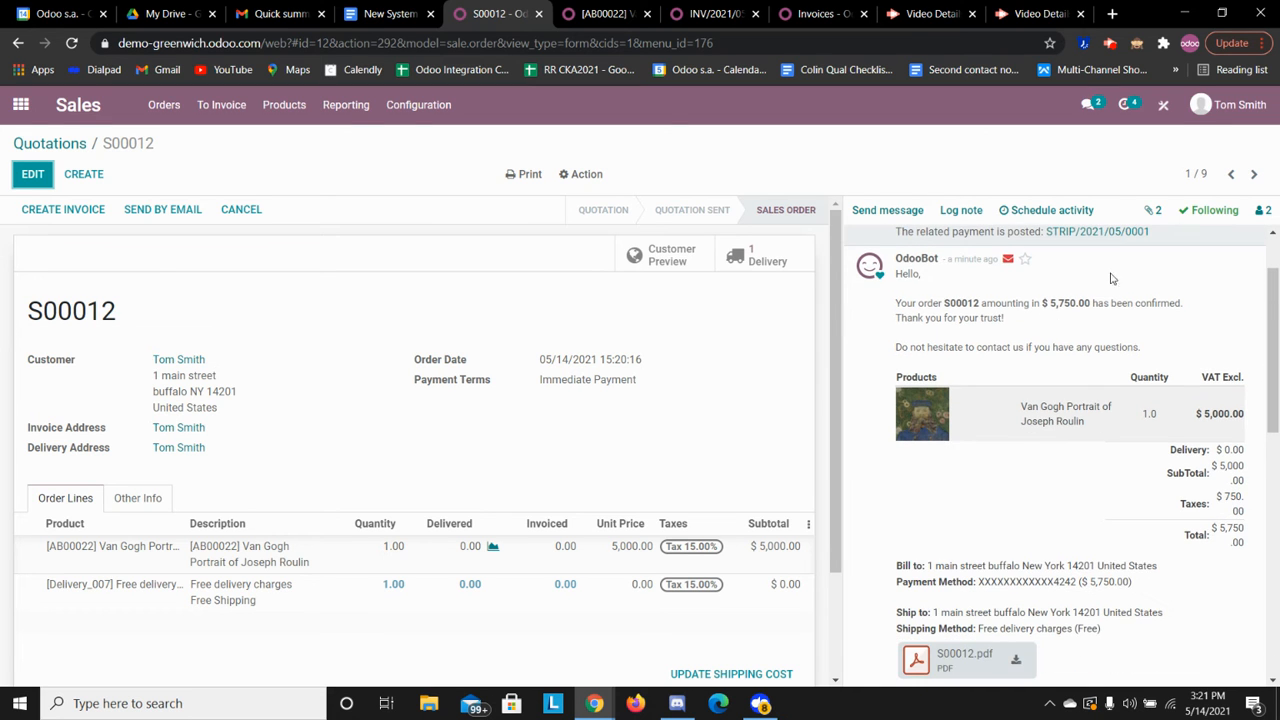
pyautogui.scroll(-1, 1124, 425)
pyautogui.scroll(1, 1130, 535)
pyautogui.scroll(-1, 1127, 541)
pyautogui.scroll(2, 1047, 417)
pyautogui.scroll(-2, 922, 253)
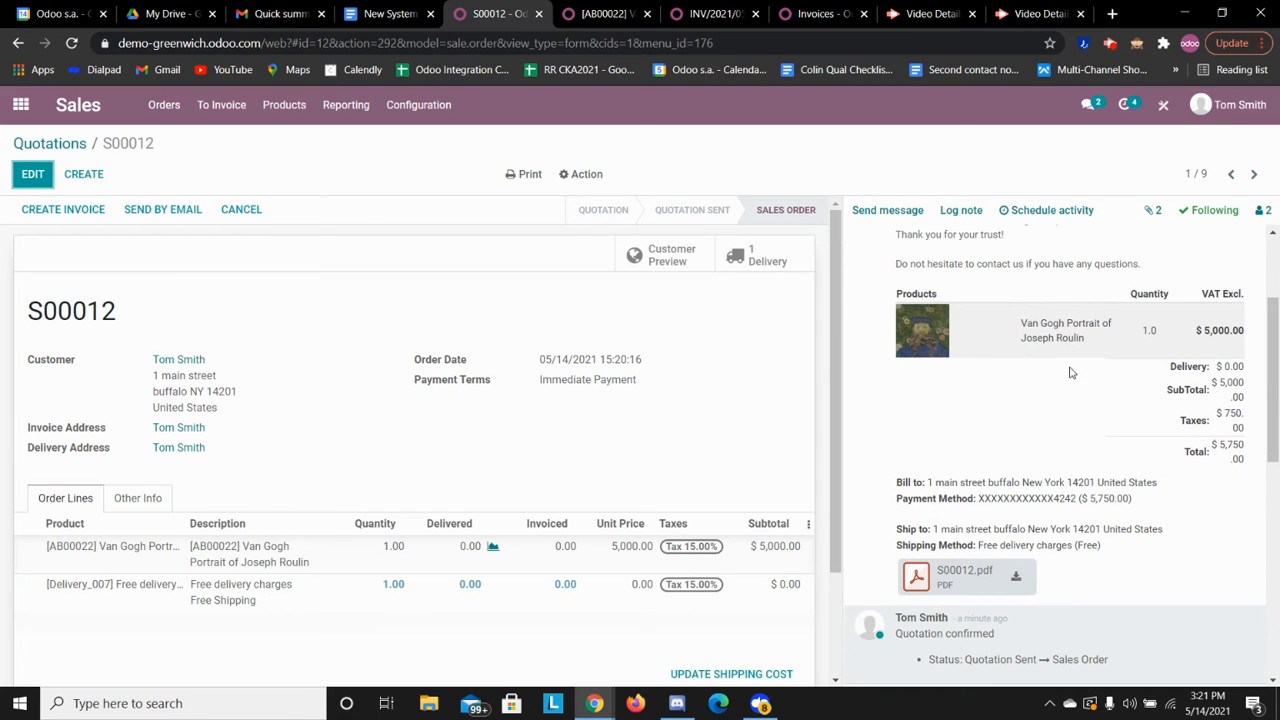
pyautogui.scroll(2, 1064, 420)
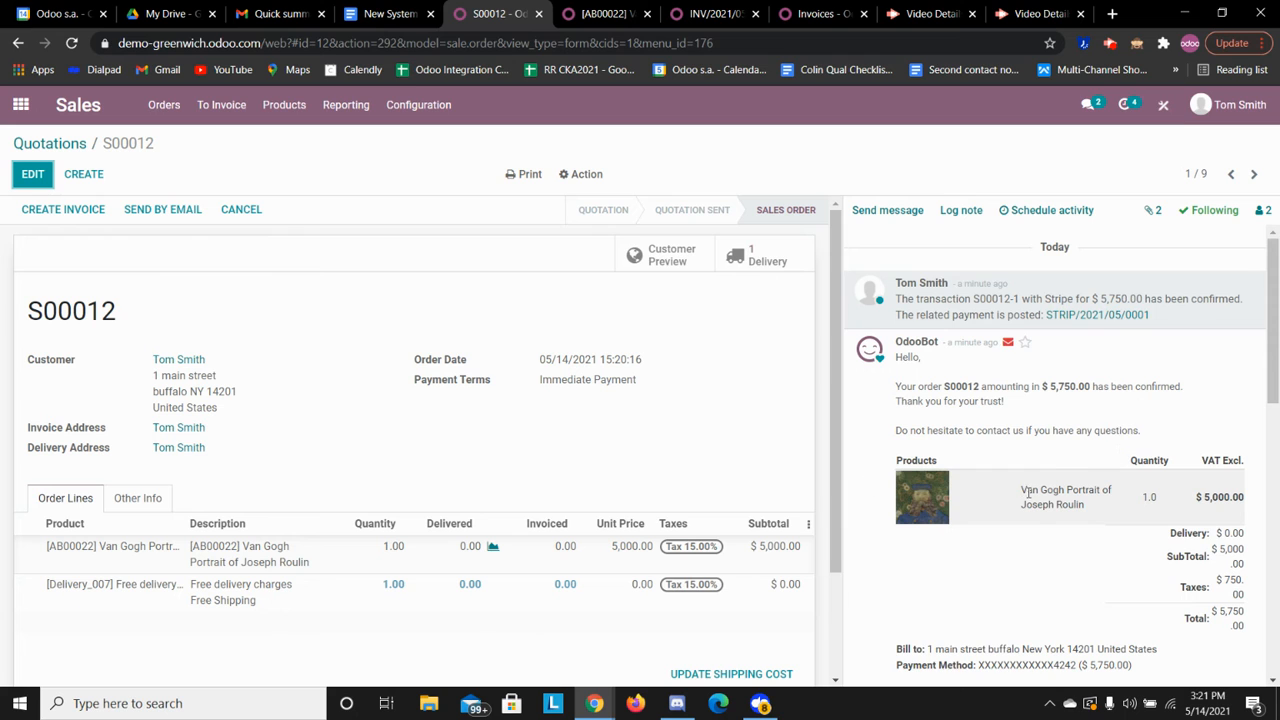
pyautogui.scroll(-5, 1022, 490)
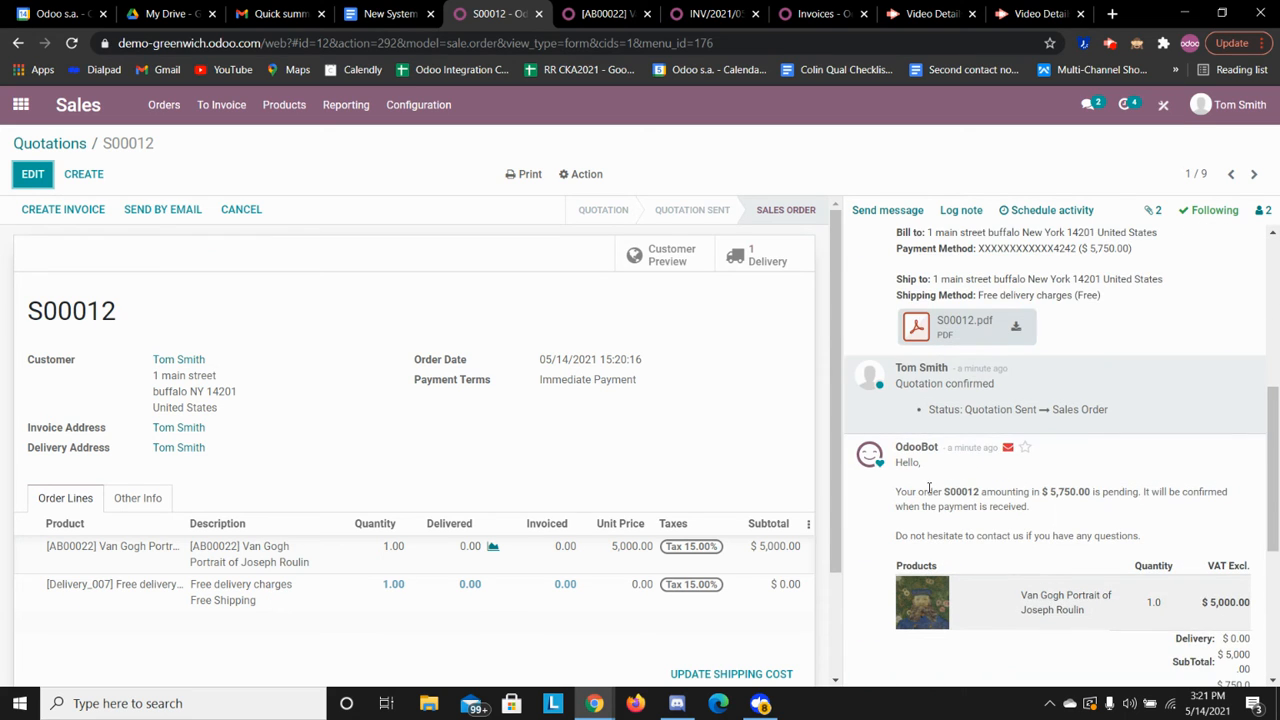
# Leave the sales order for the product's browser tab, open the Inventory app, and list the delivery orders that are ready.
pyautogui.scroll(1, 929, 489)
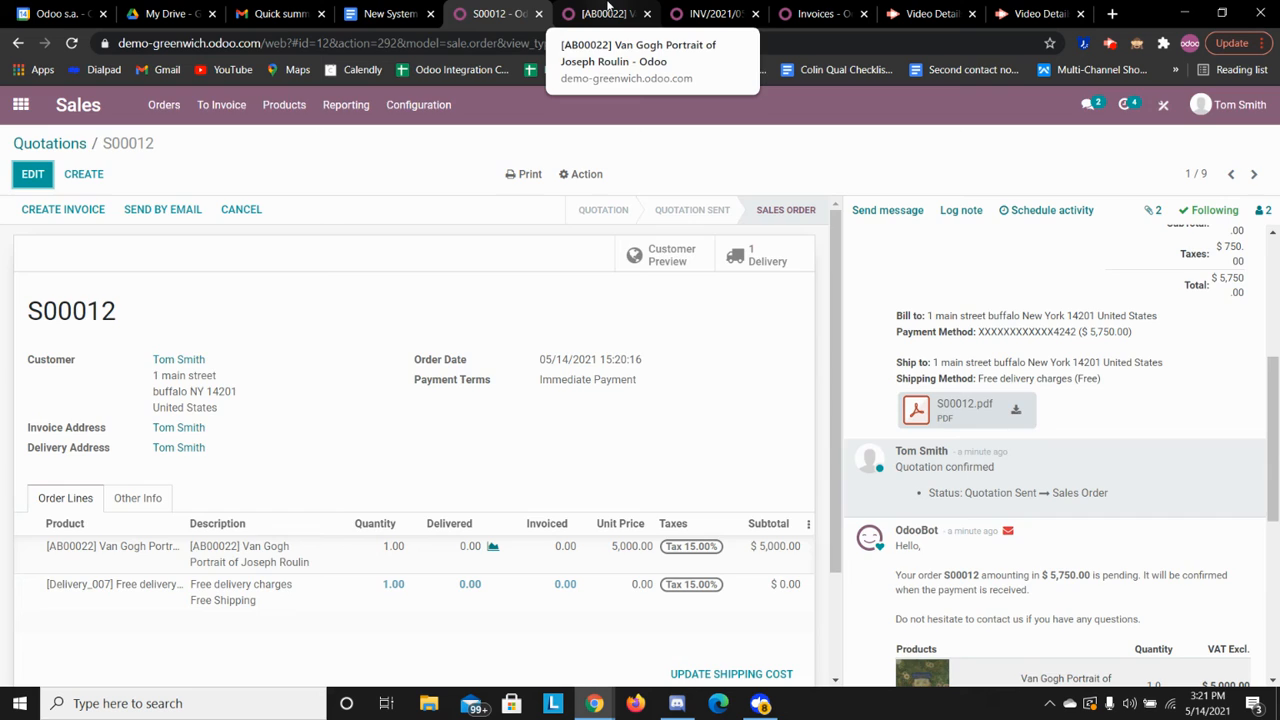
pyautogui.click(604, 12)
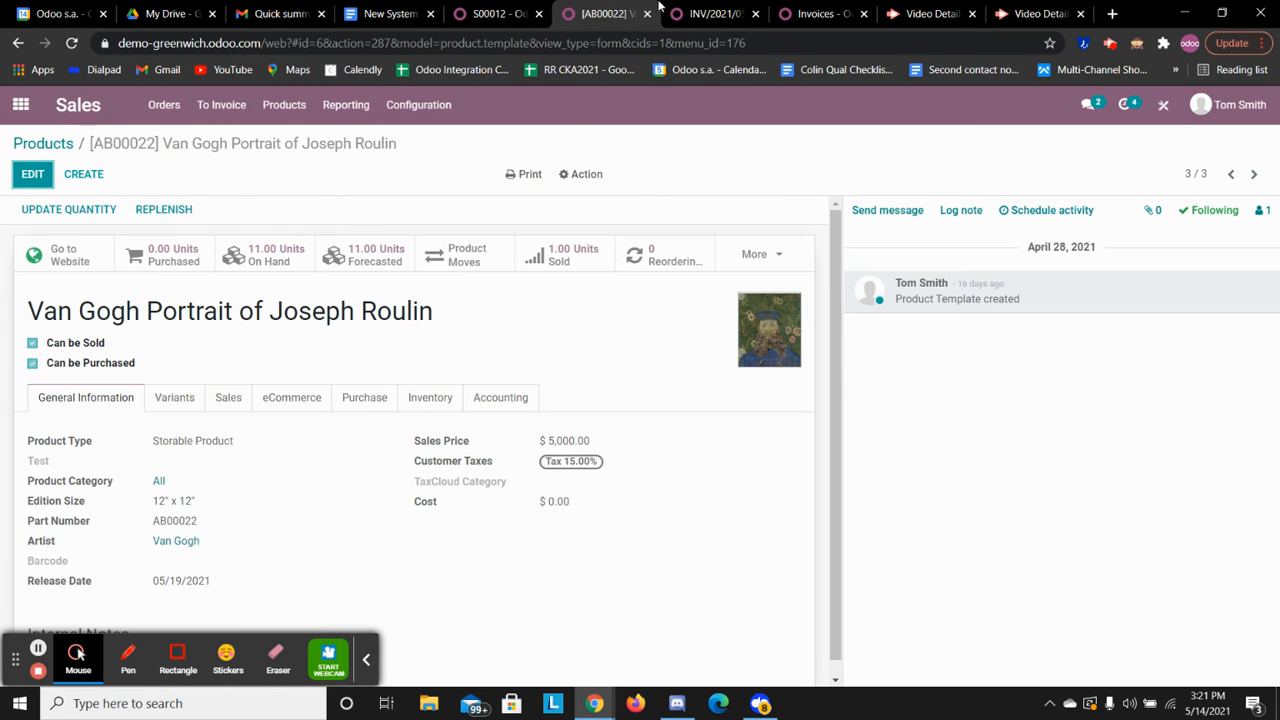
pyautogui.click(20, 104)
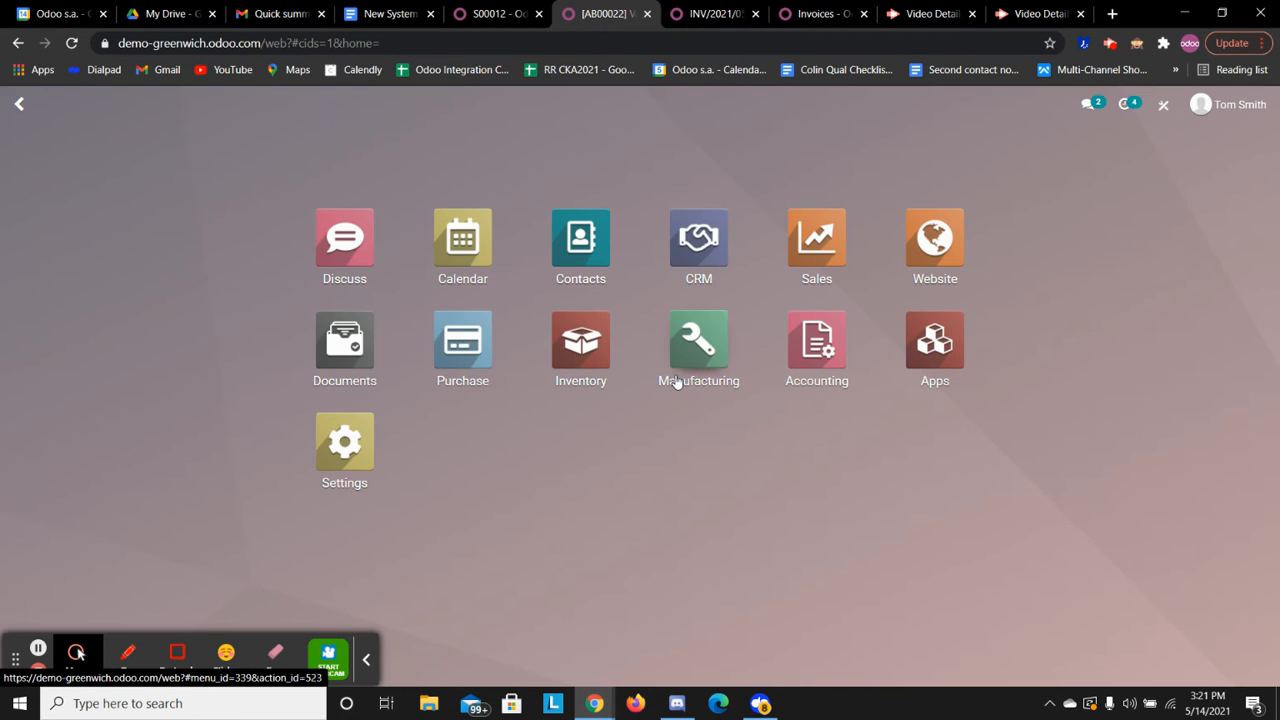
pyautogui.write('in')
pyautogui.click(370, 246)
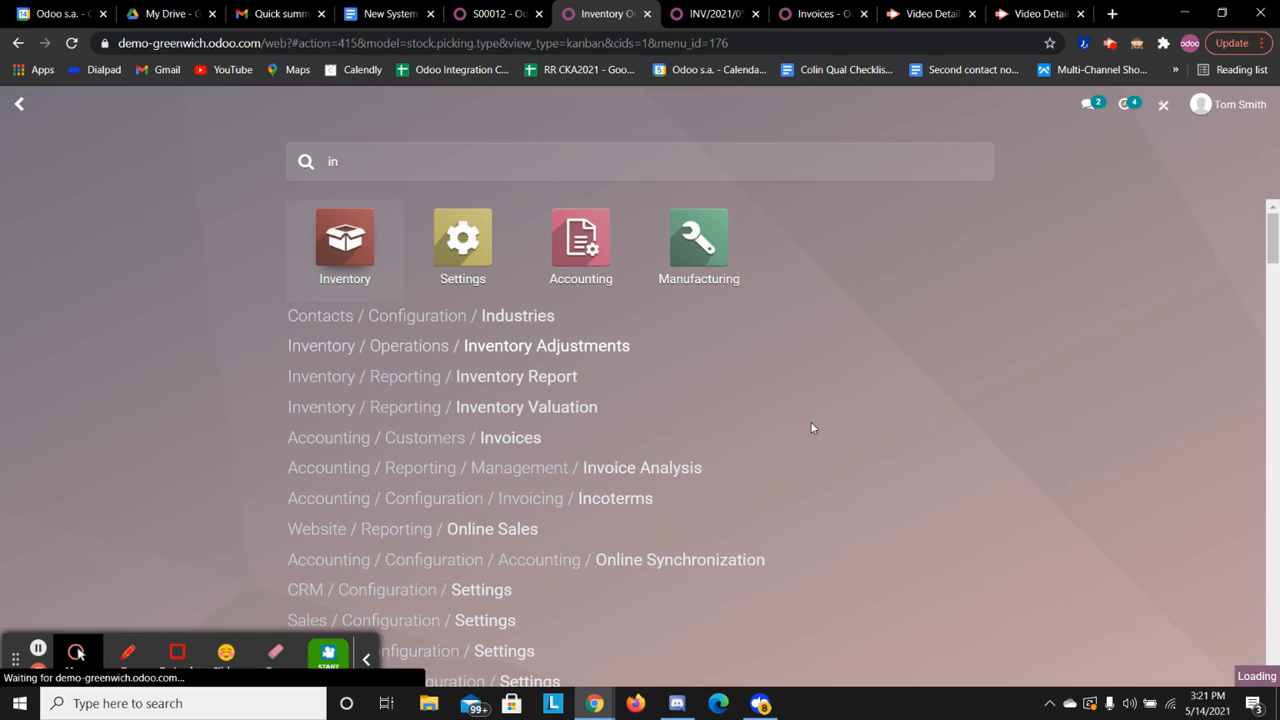
pyautogui.click(703, 278)
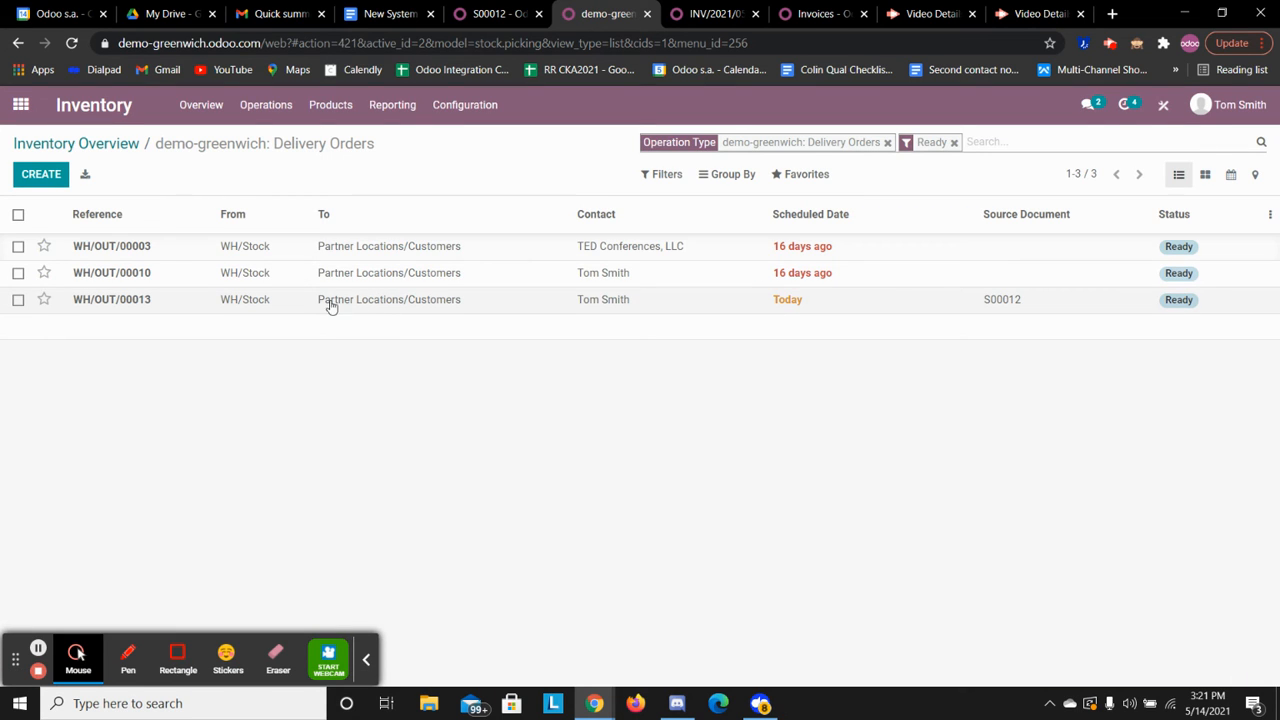
# Open the delivery order scheduled for today and view its operations and additional shipping information.
pyautogui.click(184, 304)
pyautogui.click(177, 414)
pyautogui.click(277, 411)
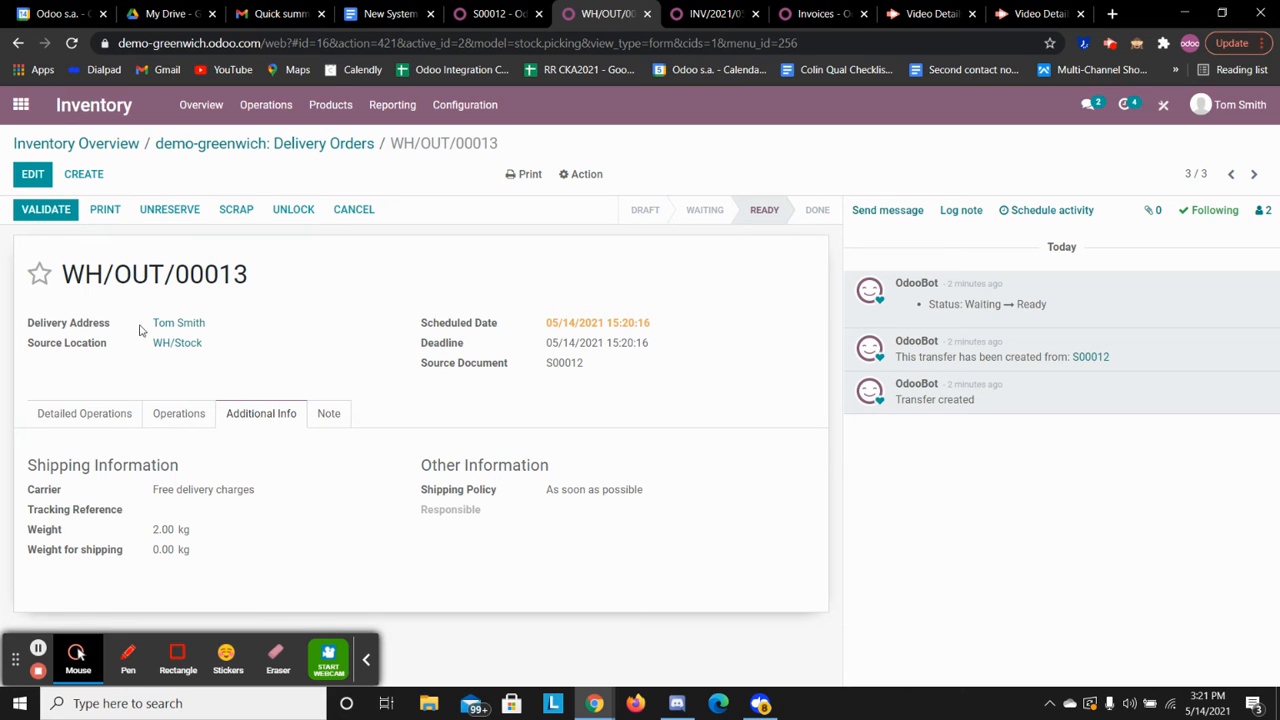
# Set the delivery's carrier to Fedex US, save it, and validate the transfer.
pyautogui.click(33, 174)
pyautogui.click(266, 507)
pyautogui.click(254, 564)
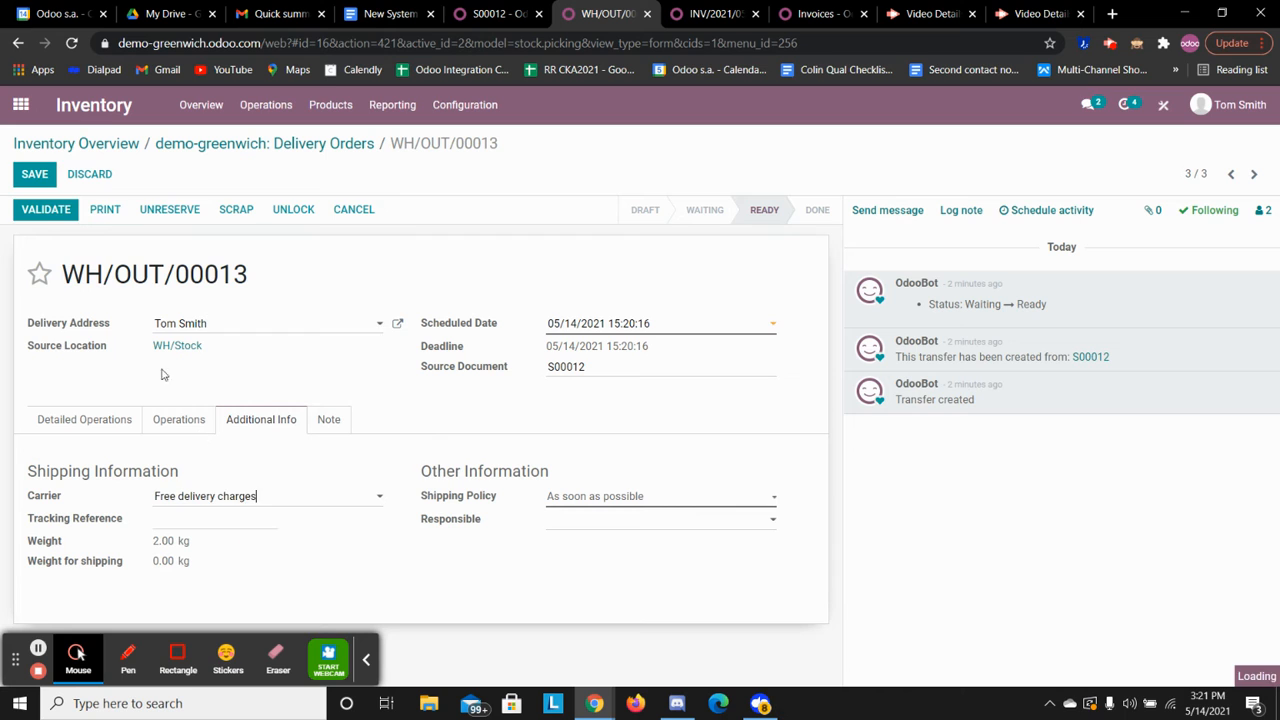
pyautogui.click(34, 176)
pyautogui.click(45, 210)
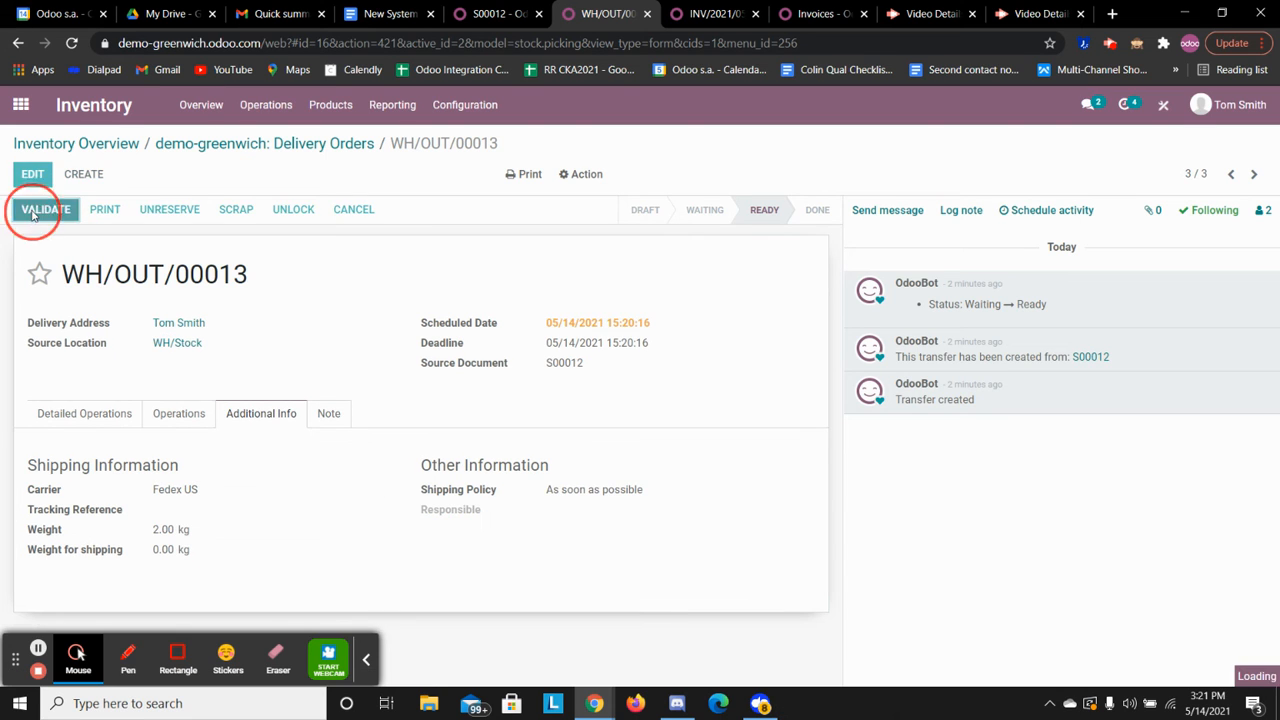
pyautogui.click(270, 253)
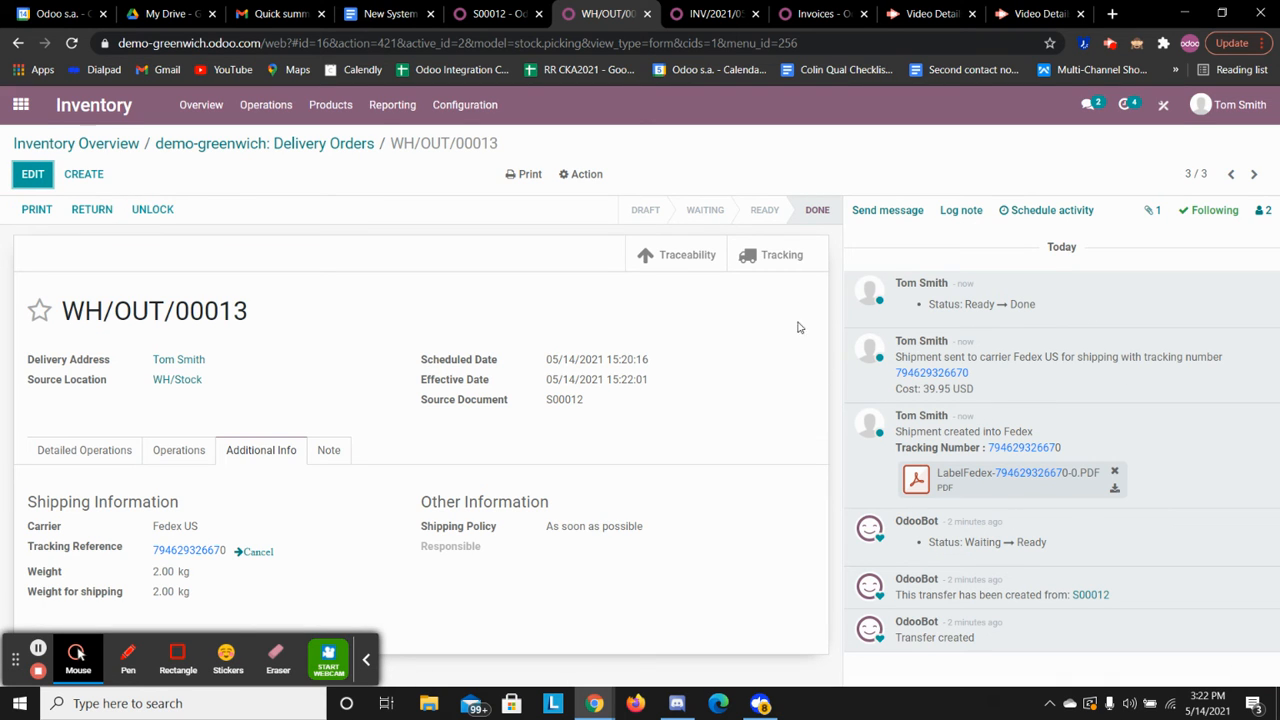
# Return to the delivery orders list, print Picking Operations for all ready deliveries, and open the resulting PDF.
pyautogui.click(528, 176)
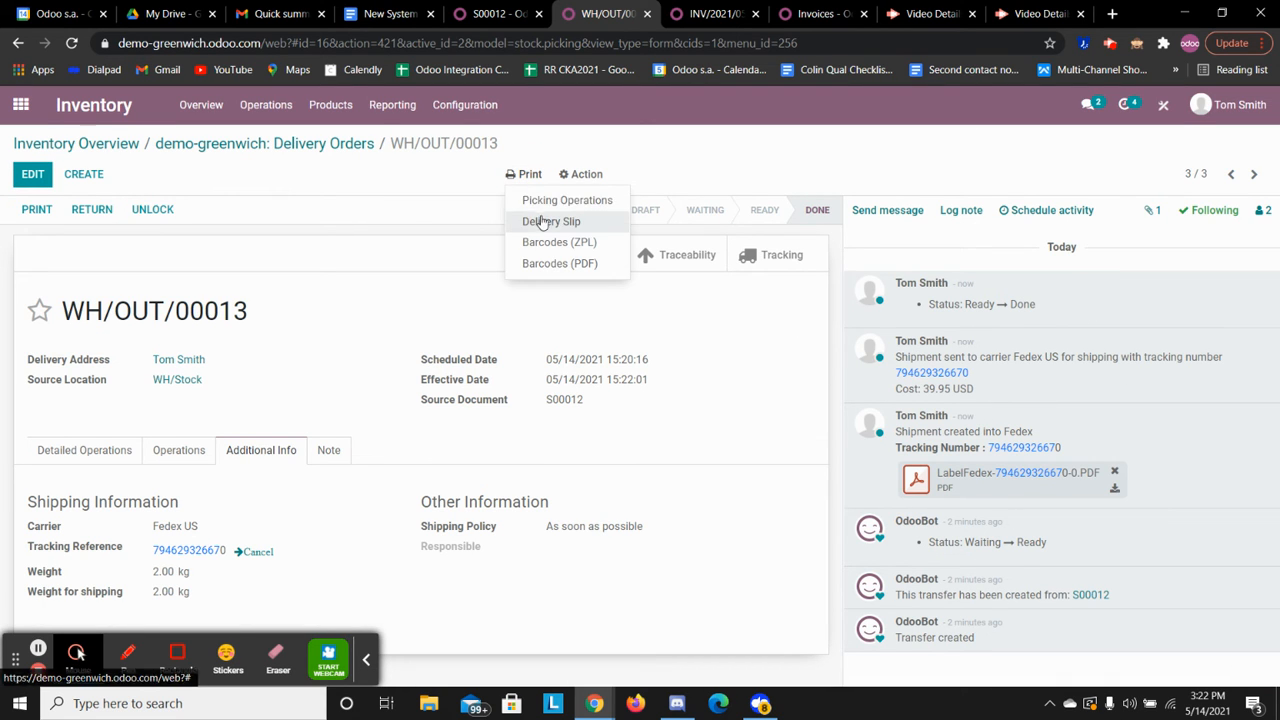
pyautogui.click(200, 144)
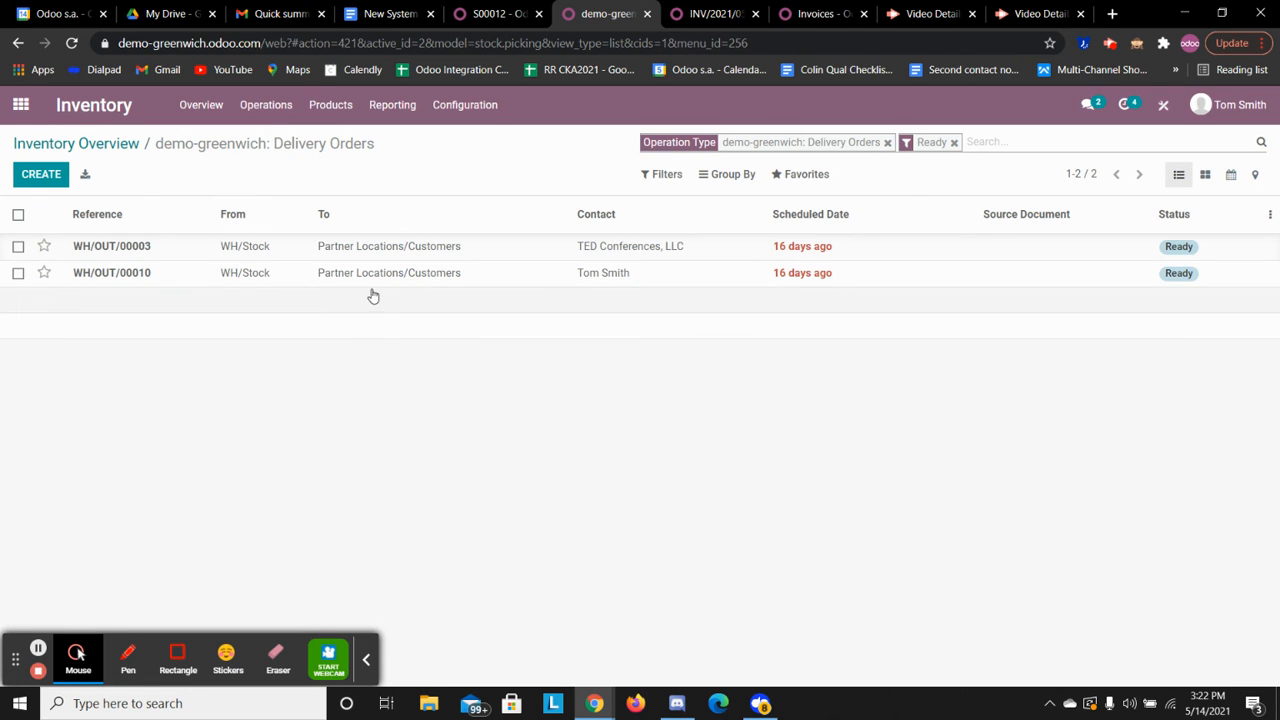
pyautogui.click(17, 214)
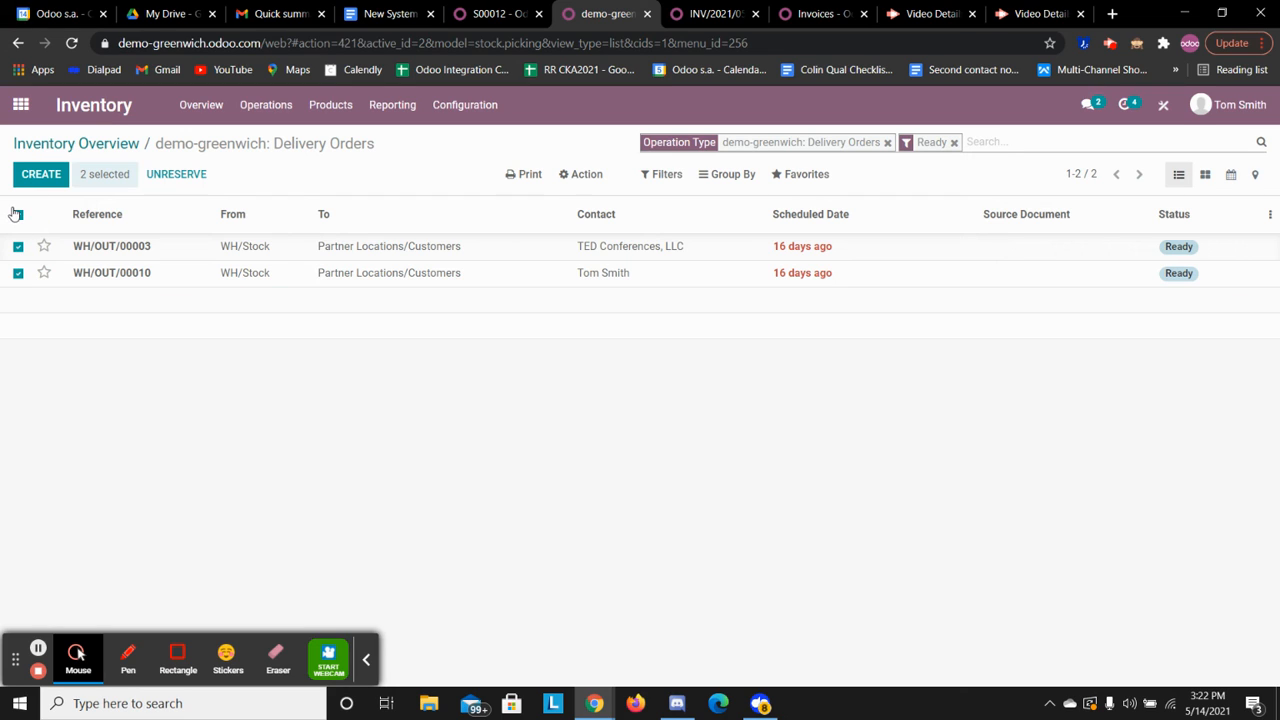
pyautogui.click(531, 175)
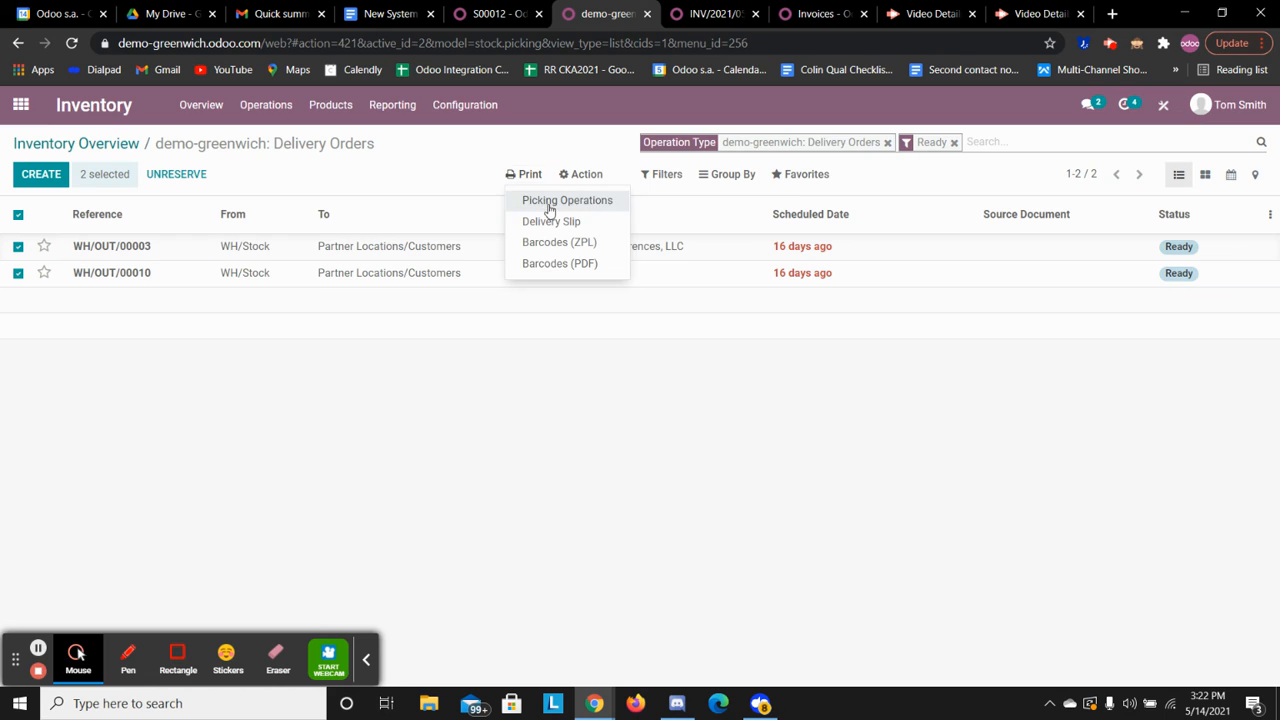
pyautogui.click(560, 202)
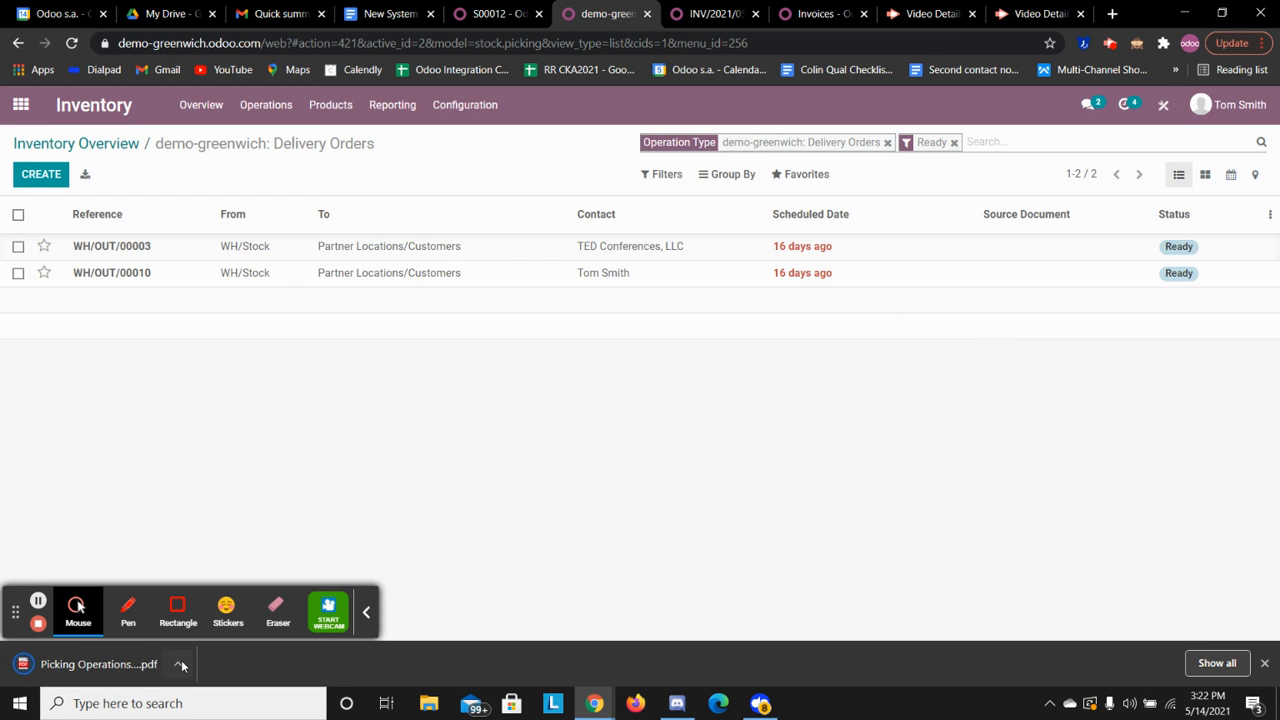
pyautogui.click(156, 664)
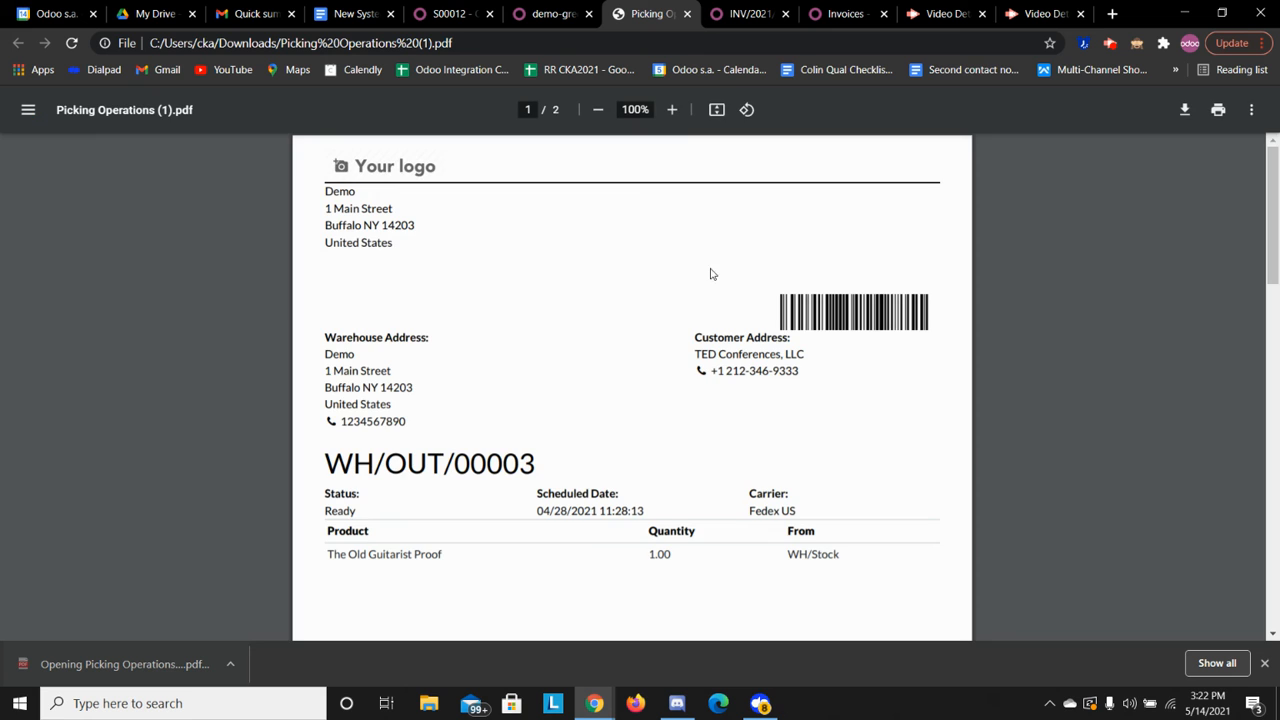
# Examine both pages of the picking operations PDF, including the lot/serial number barcodes, and close it.
pyautogui.scroll(-10, 729, 243)
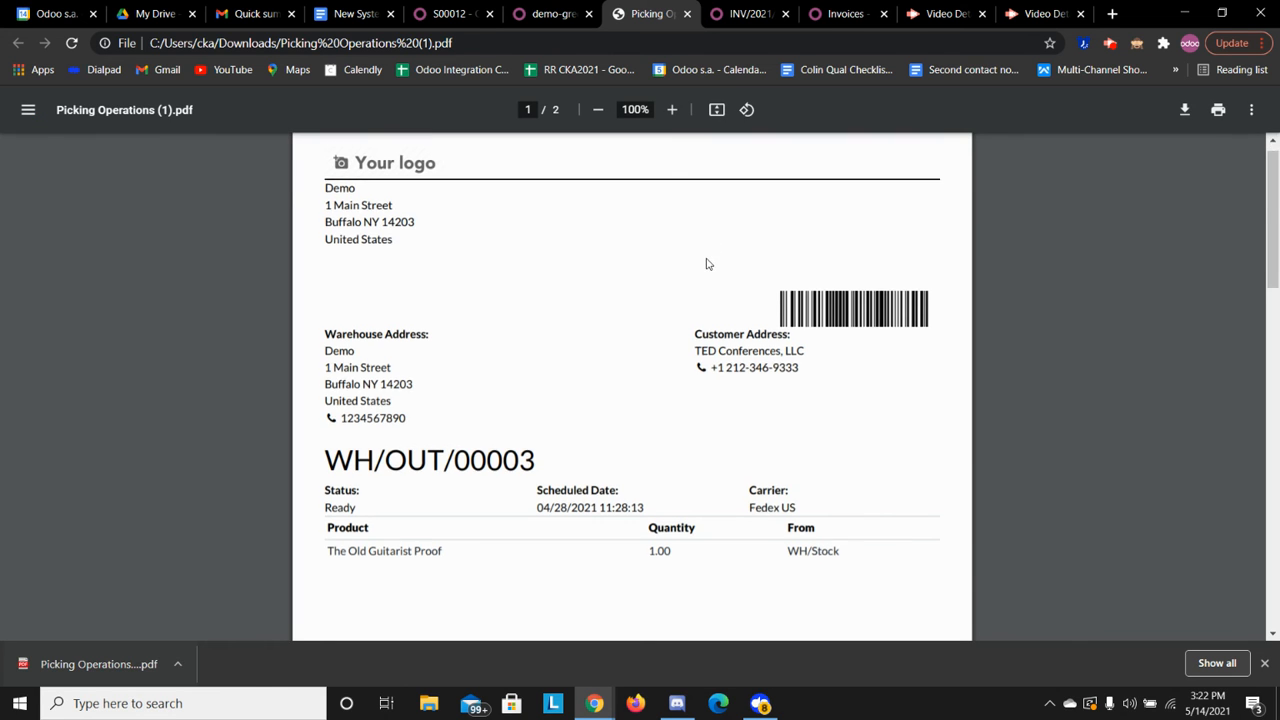
pyautogui.scroll(-3, 710, 390)
pyautogui.scroll(3, 719, 408)
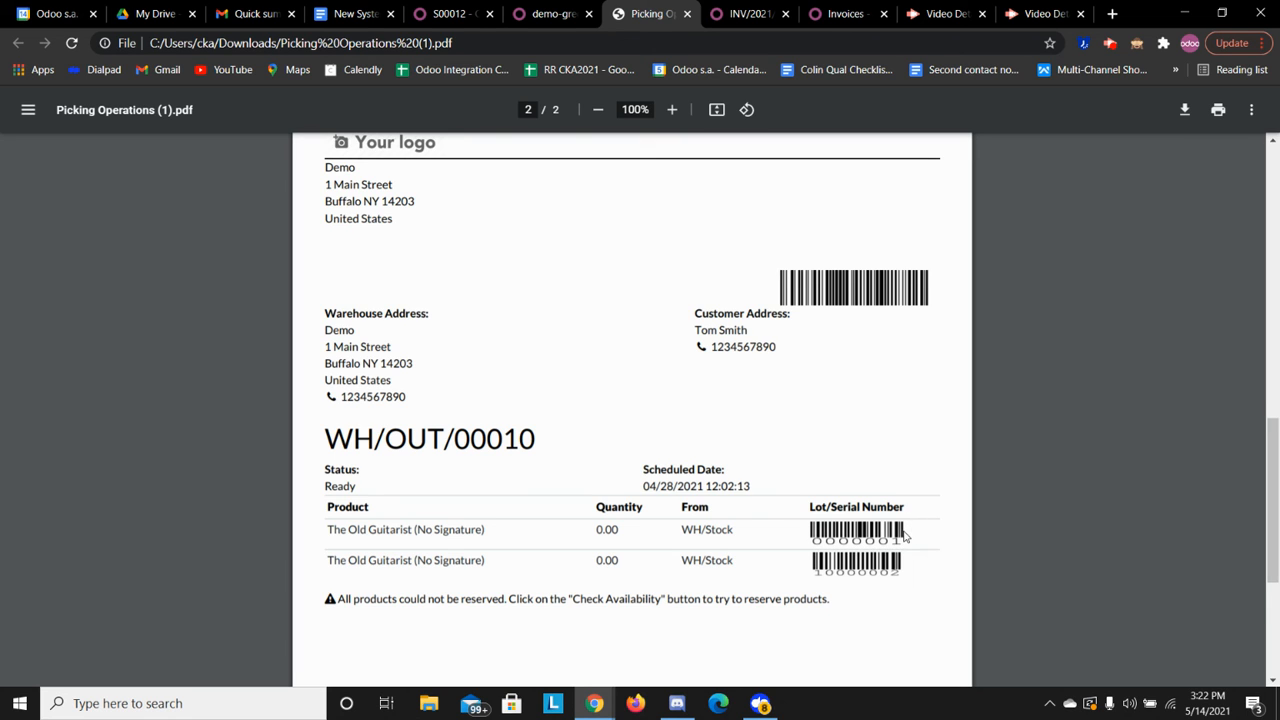
pyautogui.scroll(-1, 905, 537)
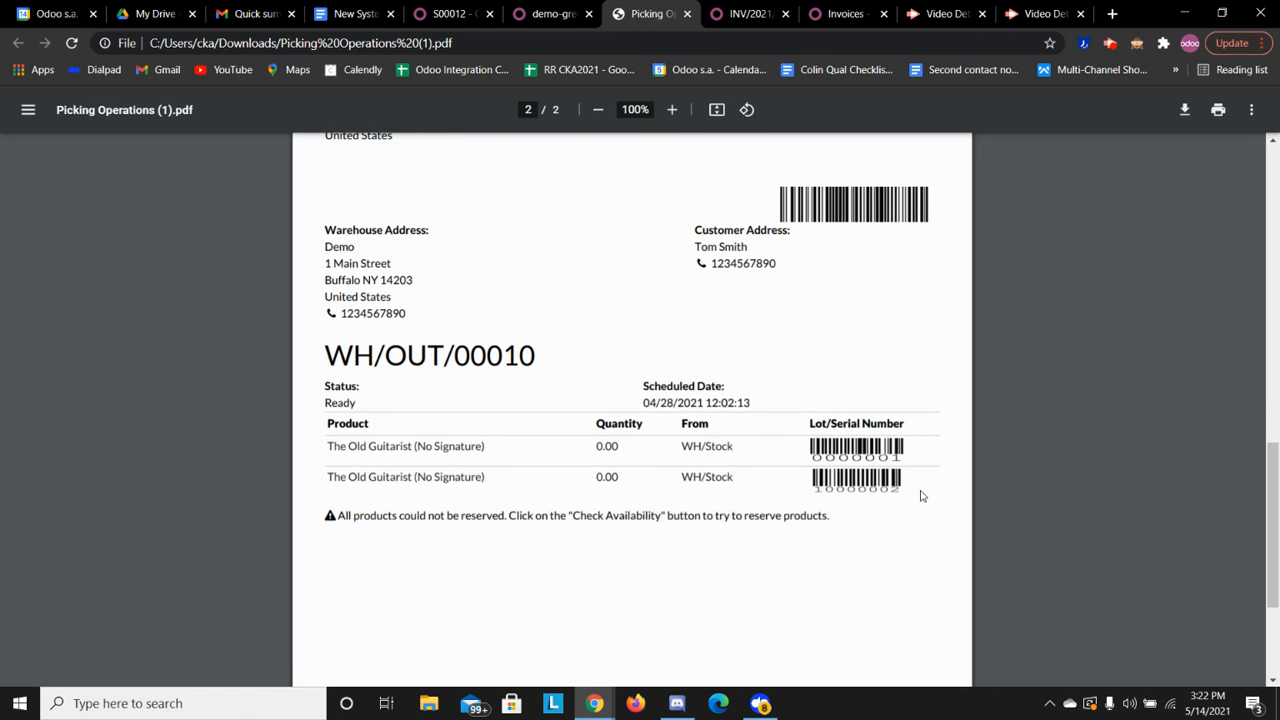
pyautogui.scroll(10, 900, 500)
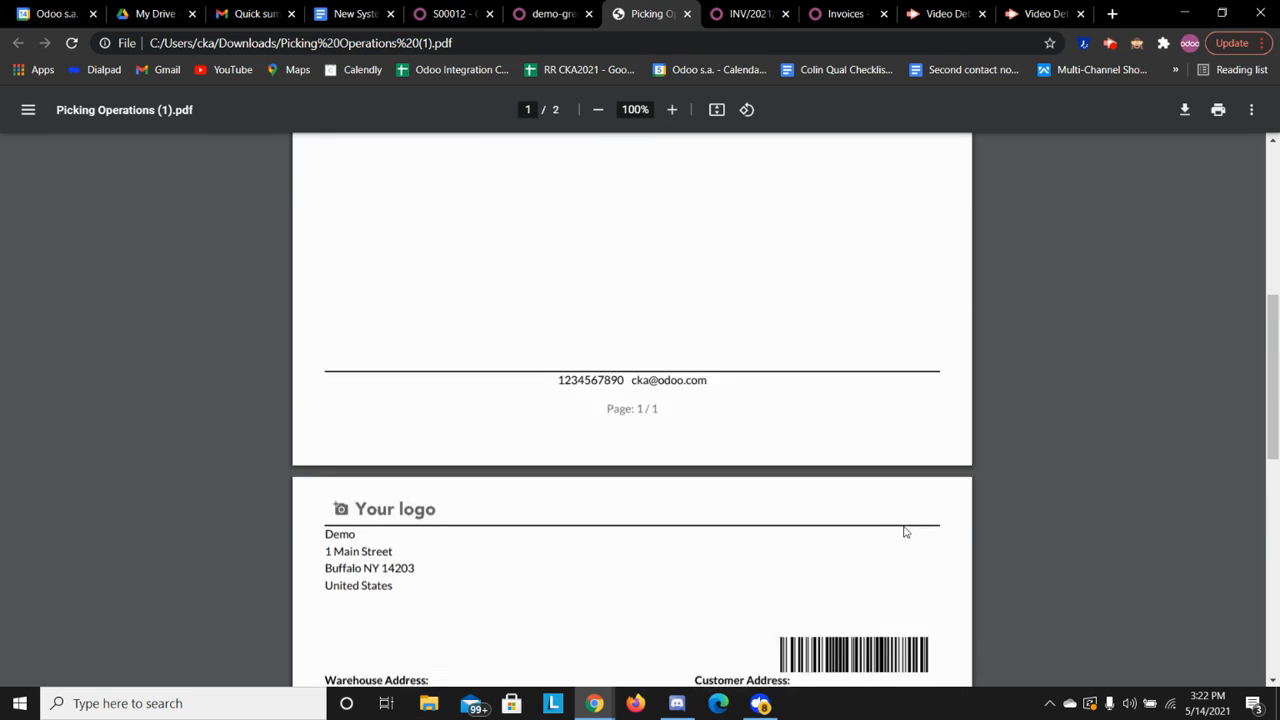
pyautogui.scroll(2, 905, 481)
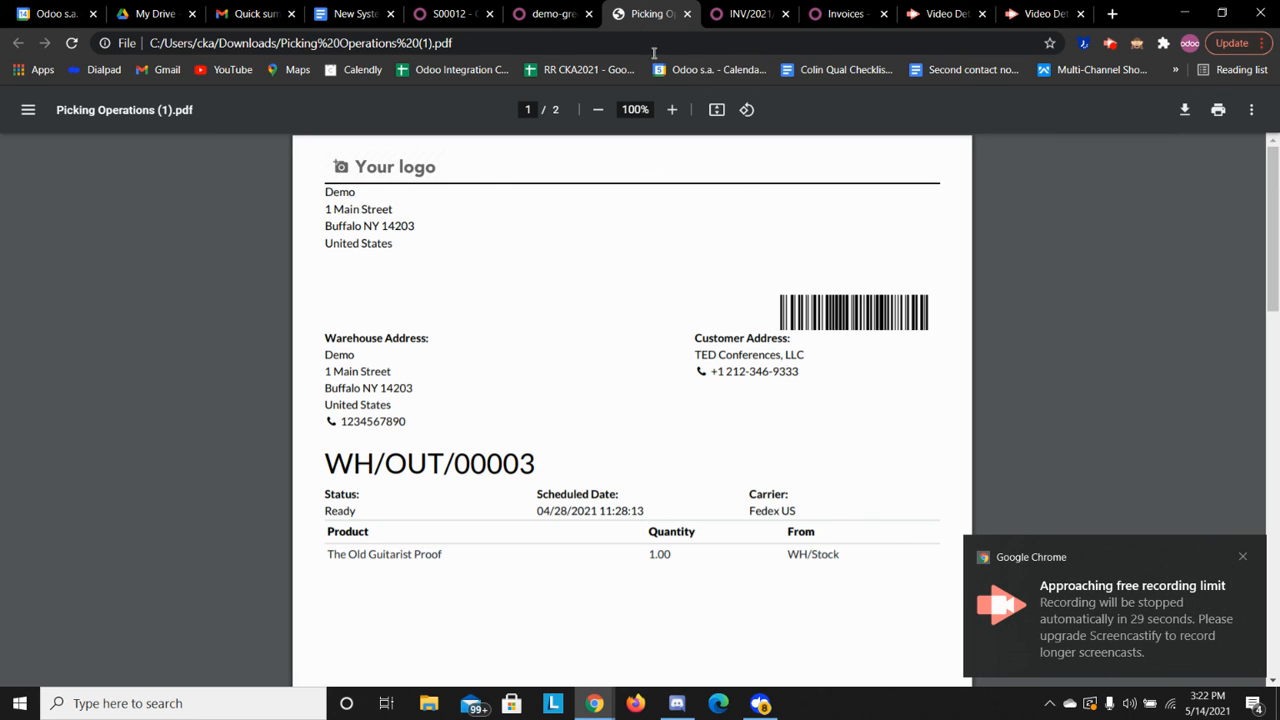
pyautogui.click(686, 14)
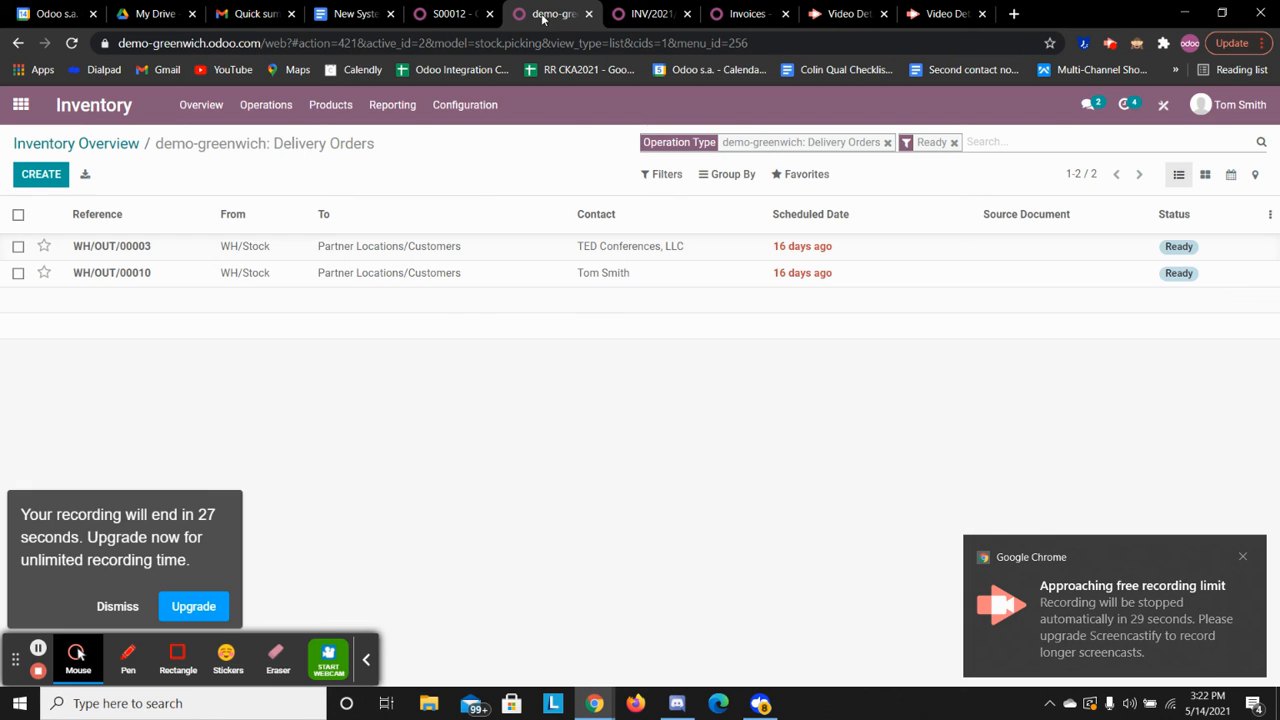
# Open the second ready delivery order, show its detailed operations, and dismiss the recording limit notice.
pyautogui.click(171, 273)
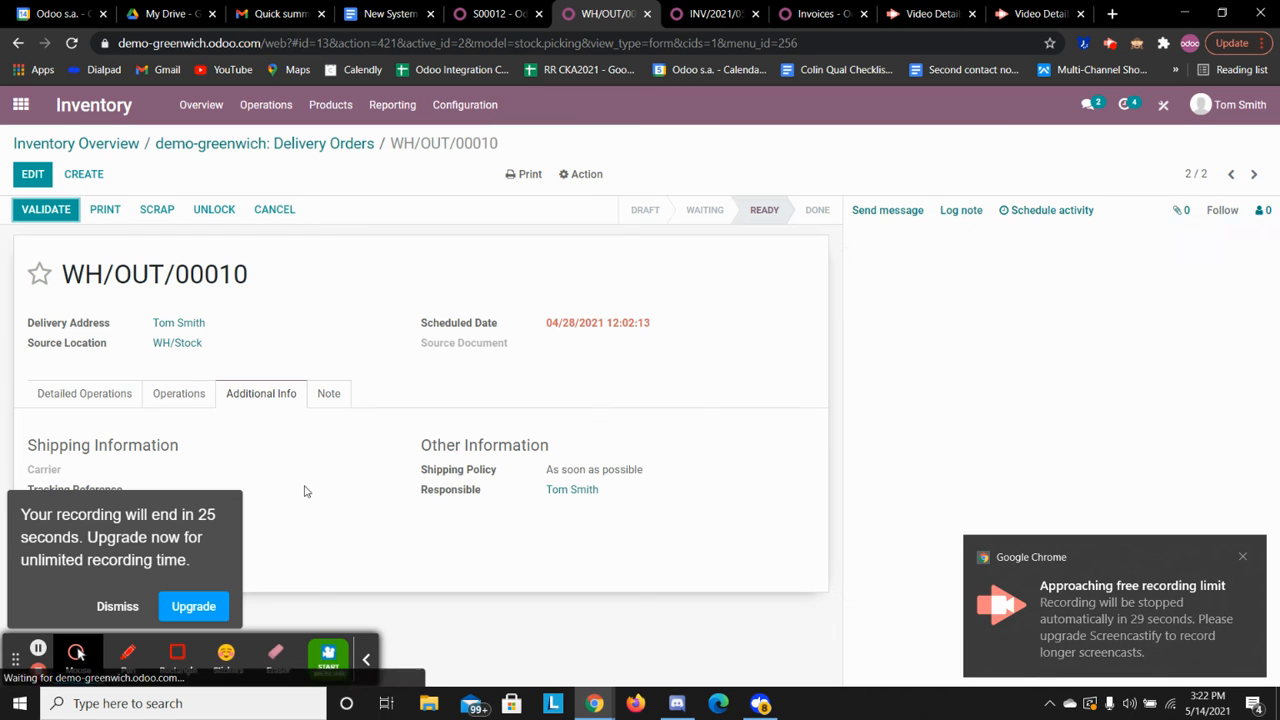
pyautogui.click(68, 393)
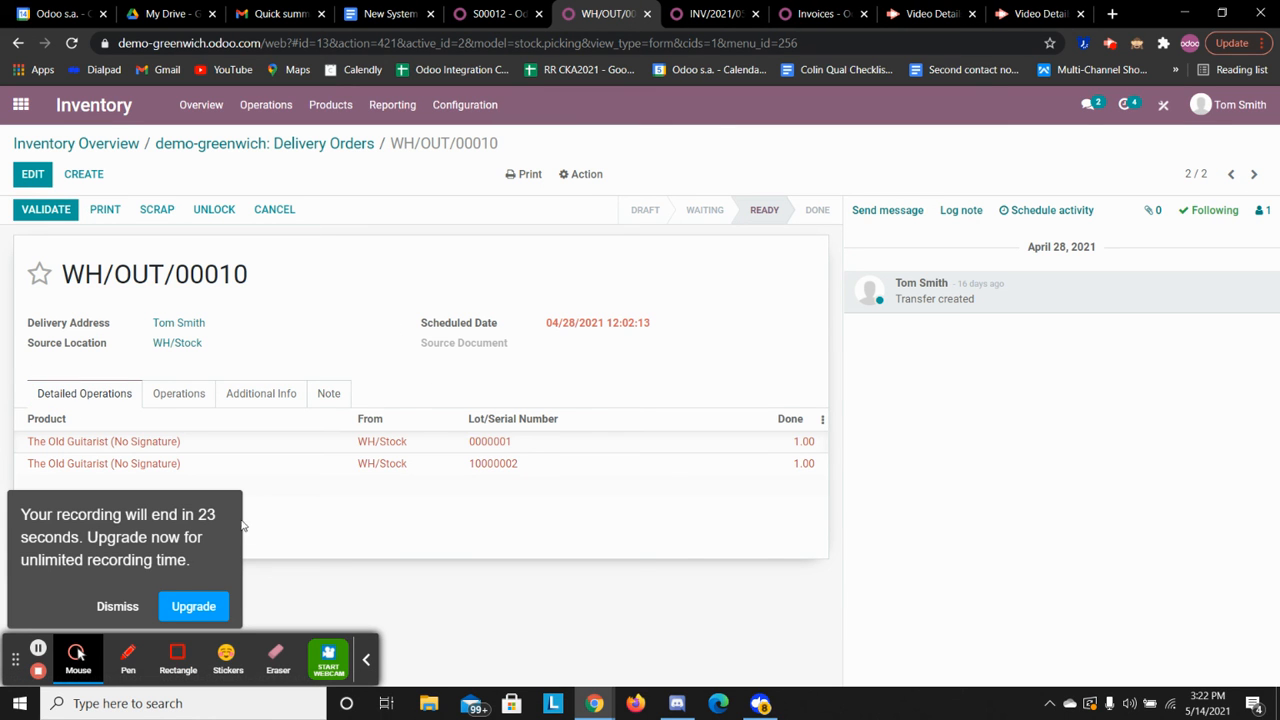
pyautogui.click(118, 606)
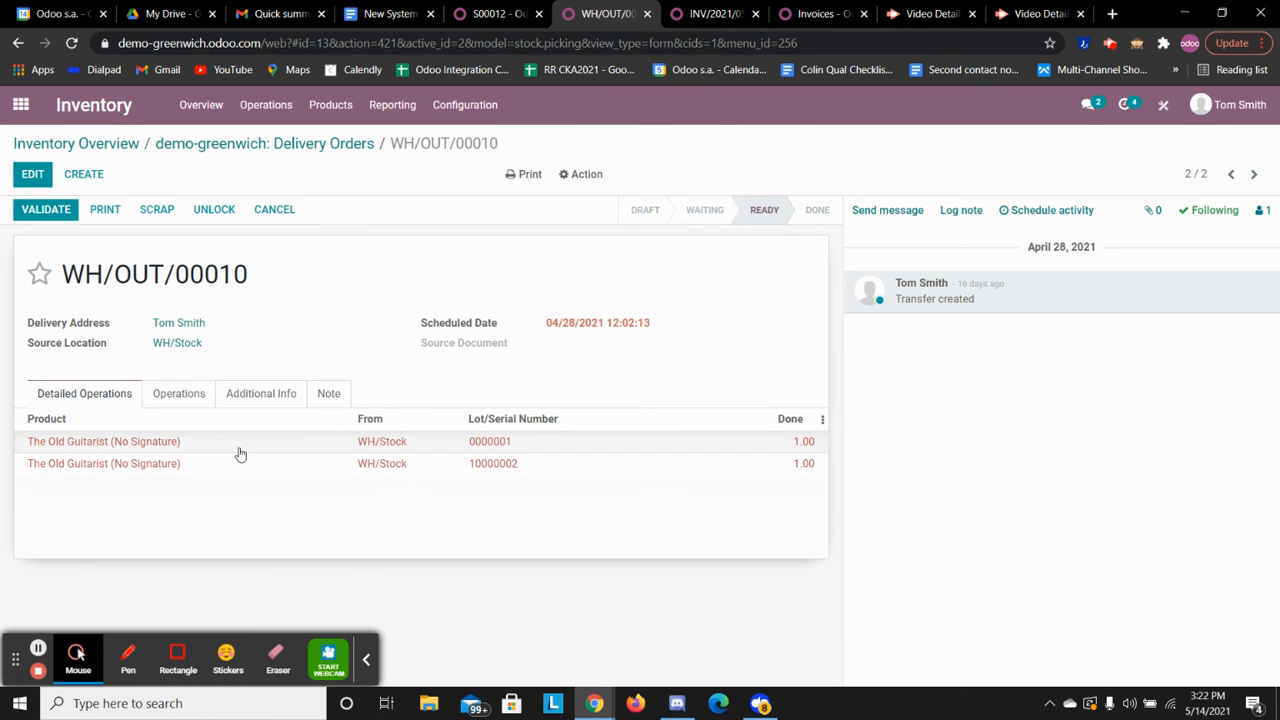
# Edit the delivery and set the first Old Guitarist line's lot/serial number to 10000002.
pyautogui.click(32, 174)
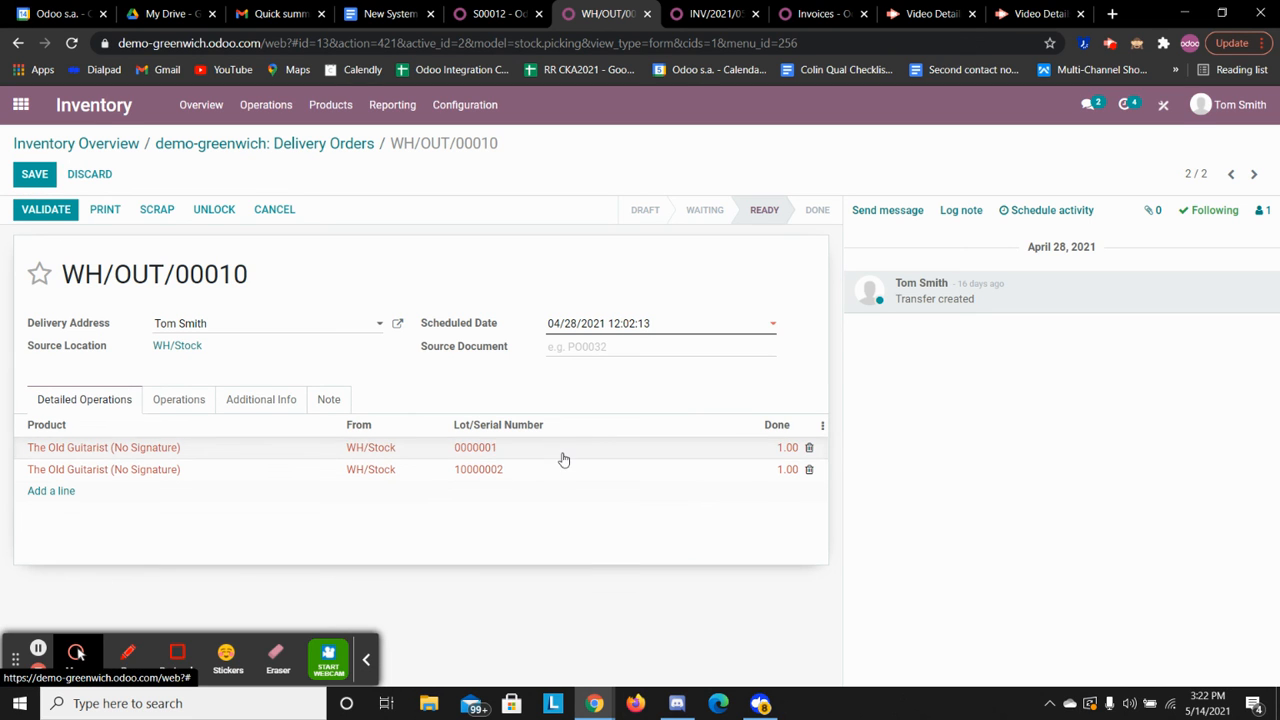
pyautogui.click(511, 452)
pyautogui.click(559, 455)
pyautogui.click(551, 497)
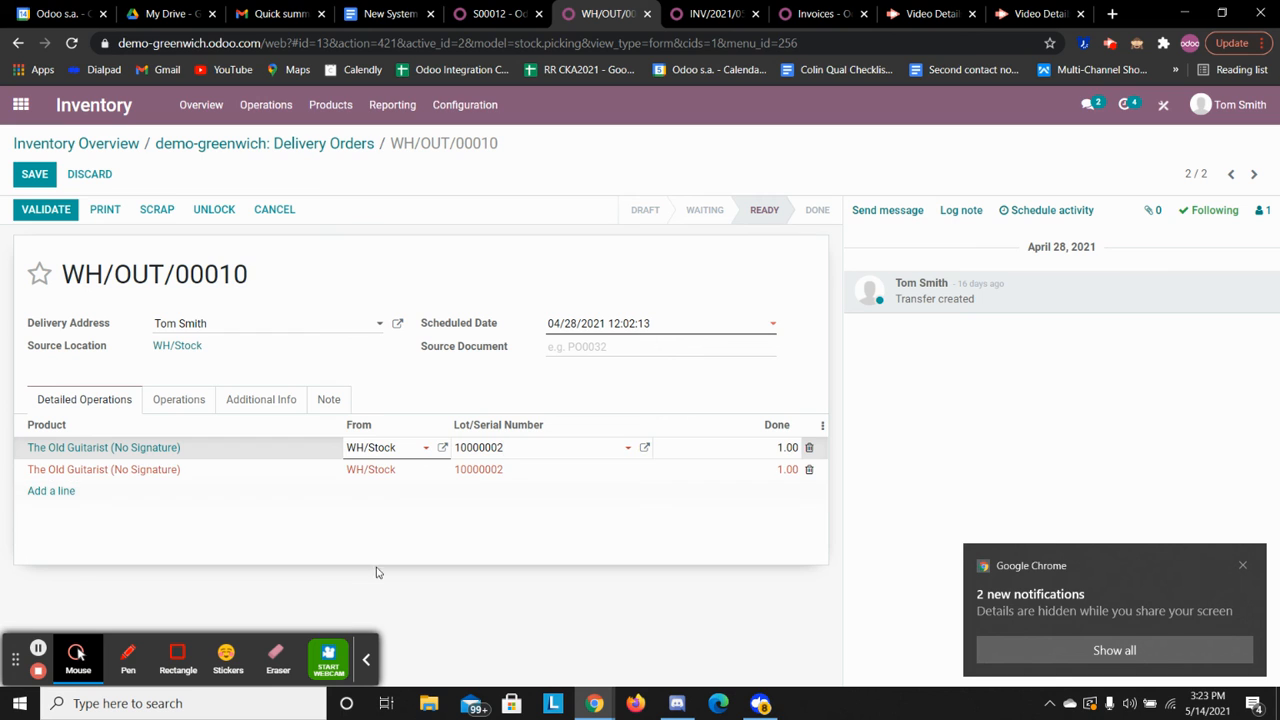
# Set the first Old Guitarist line's lot/serial number back to 0000001 and save the delivery.
pyautogui.click(531, 452)
pyautogui.click(571, 474)
pyautogui.click(34, 176)
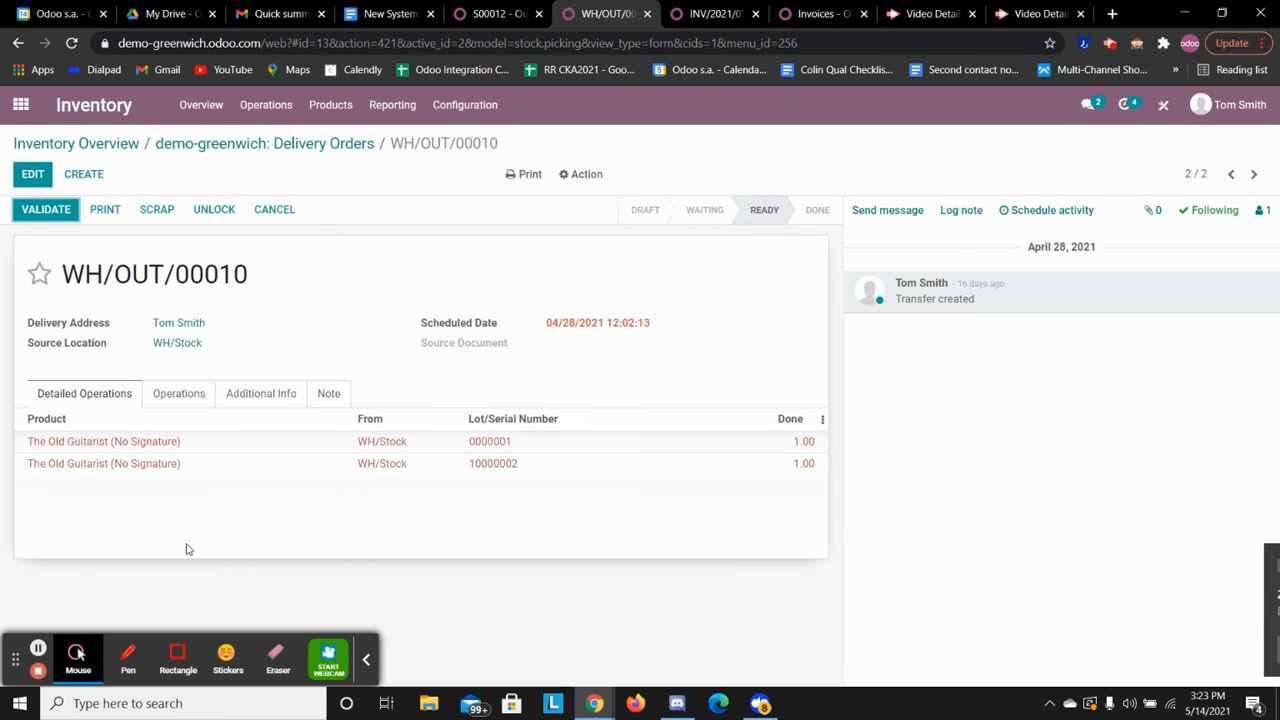